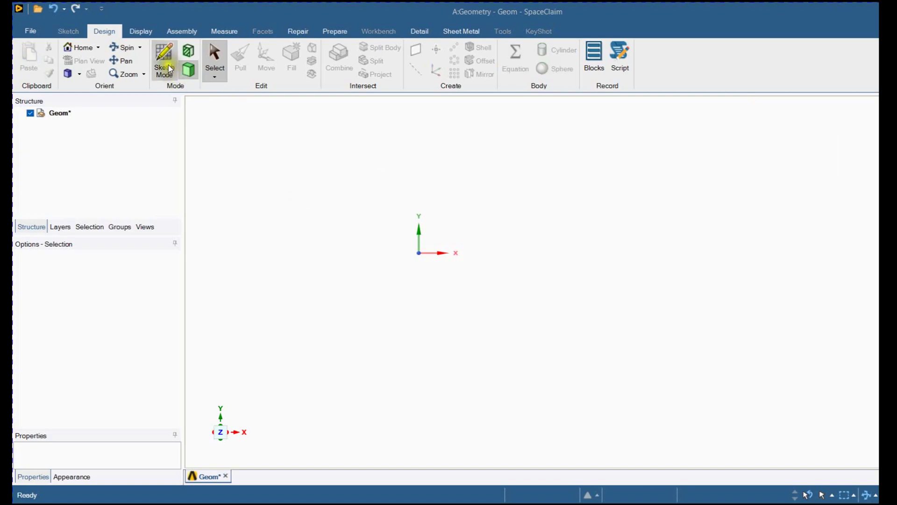
# - Start a new sketch on the XY plane at the origin and view it face-on
pyautogui.moveTo(369, 262)
pyautogui.mouseDown(button='middle')
pyautogui.moveTo(363, 276)
pyautogui.moveTo(425, 265)
pyautogui.mouseUp(button='middle')
pyautogui.click(164, 59)
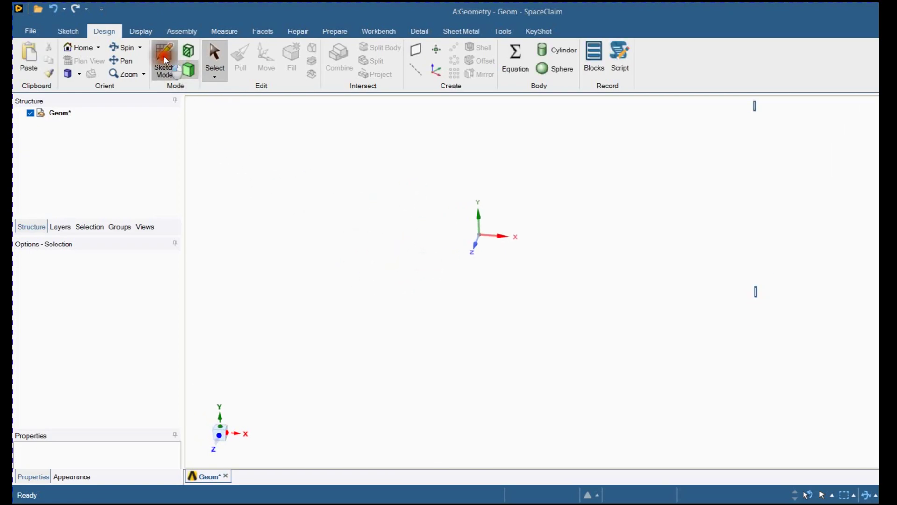
pyautogui.click(480, 248)
pyautogui.scroll(2, 462, 304)
pyautogui.keyDown('shift'); pyautogui.moveTo(462, 304); pyautogui.dragTo(424, 397, button='middle'); pyautogui.keyUp('shift')
pyautogui.click(225, 437)
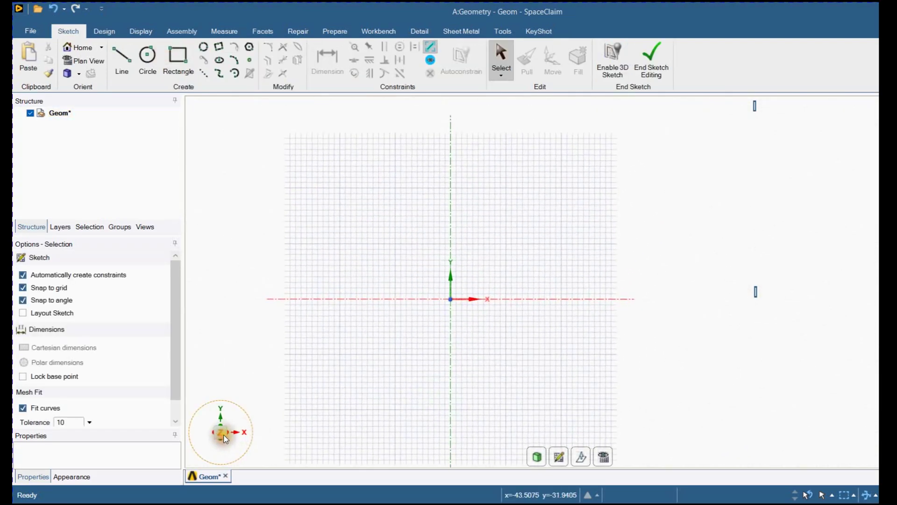
# - Sketch a circle of 50 mm diameter centred on the origin
pyautogui.scroll(-2, 380, 201)
pyautogui.click(157, 64)
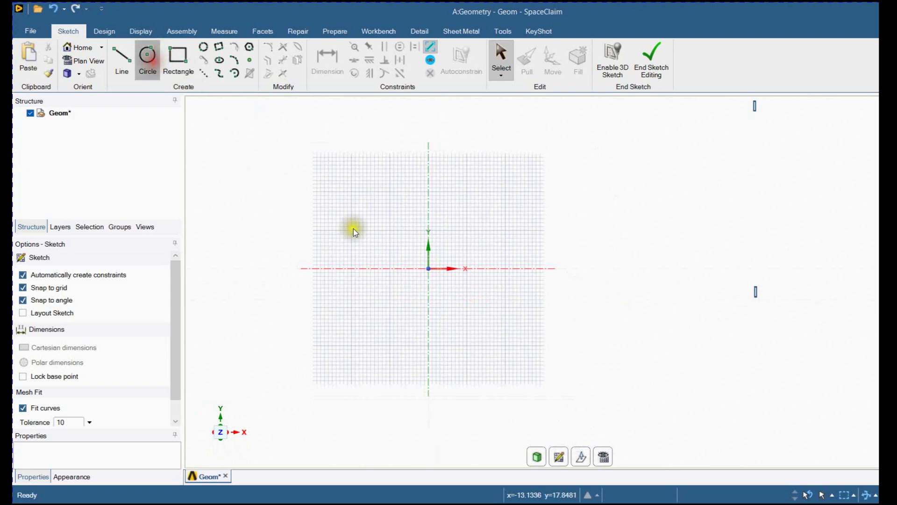
pyautogui.click(430, 269)
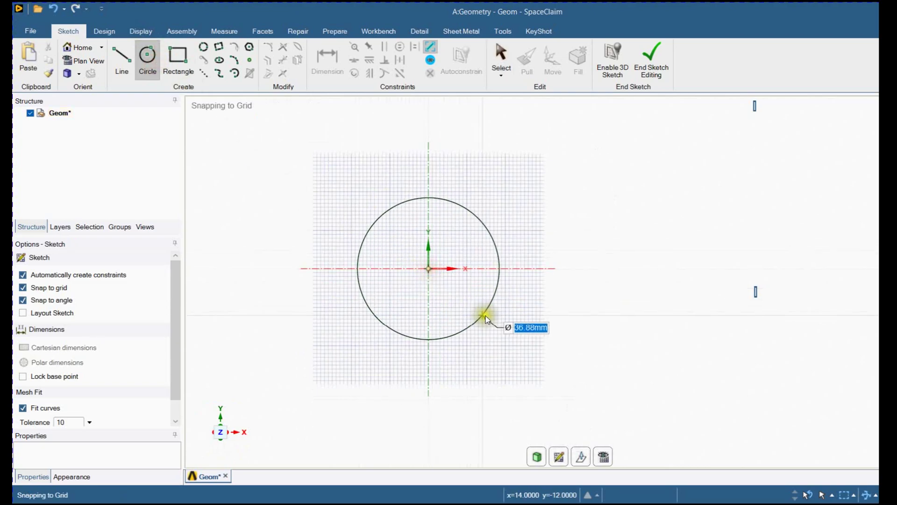
pyautogui.write('50')
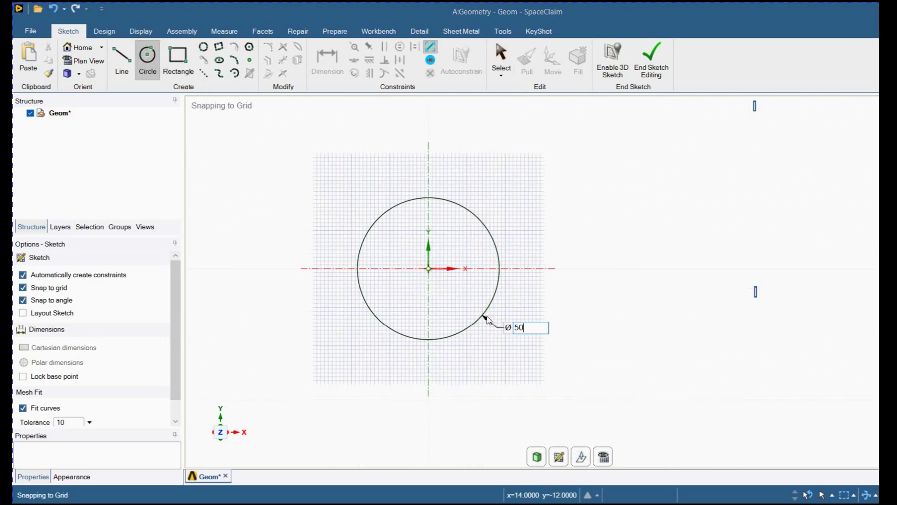
pyautogui.press('Return')
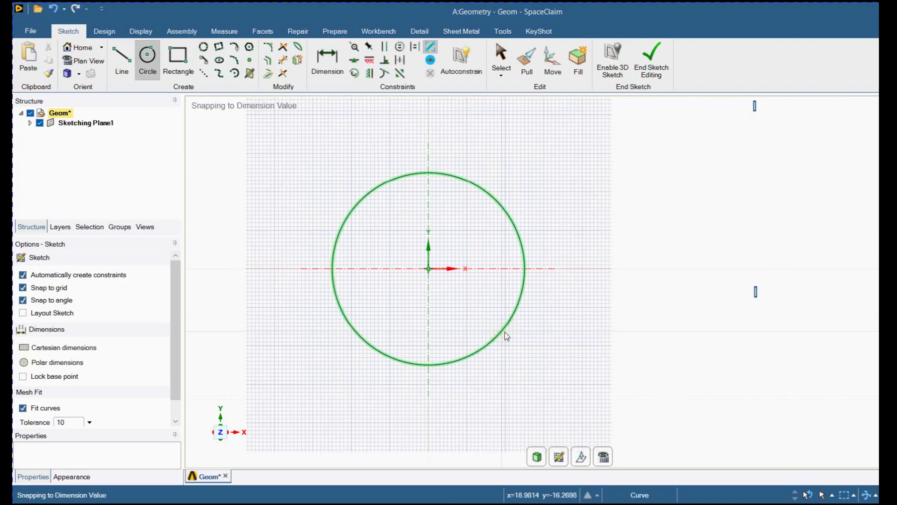
# - Sketch a second circle concentric with the first, with its diameter entered as 50-4 mm
pyautogui.click(428, 269)
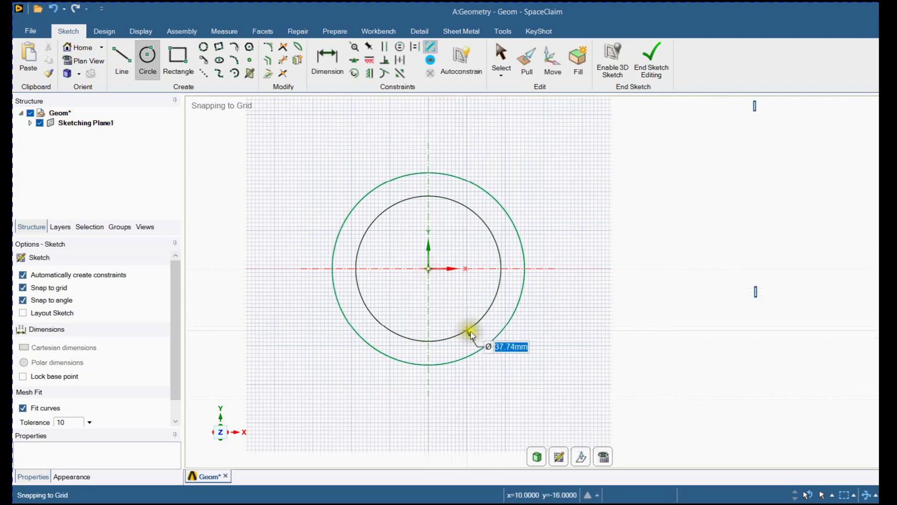
pyautogui.write('50')
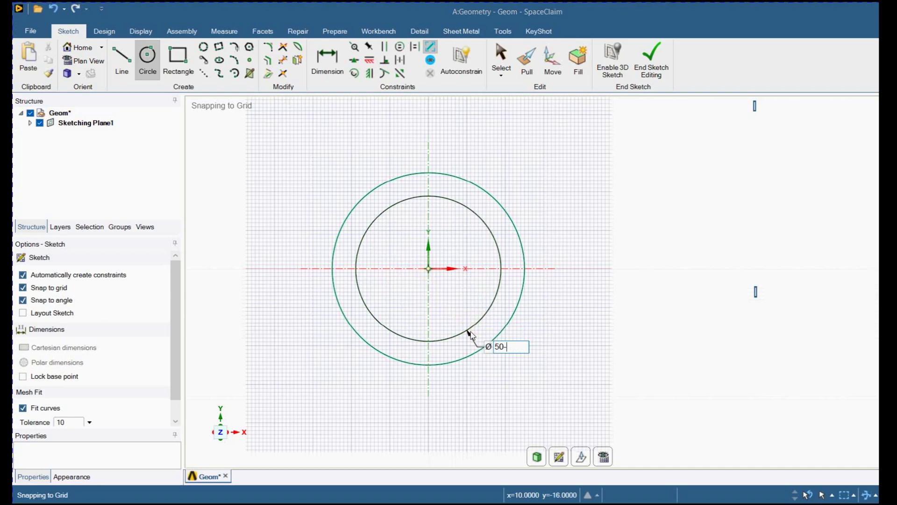
pyautogui.write('-4')
pyautogui.press('Return')
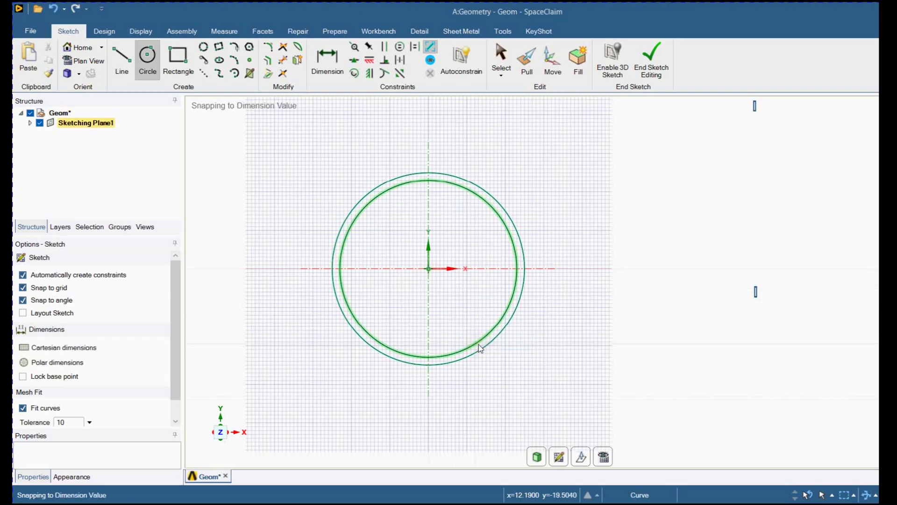
# - Draw a 100 mm vertical line from the origin straight down along the negative Y direction
pyautogui.scroll(-3, 449, 285)
pyautogui.scroll(3, 444, 304)
pyautogui.scroll(-2, 448, 376)
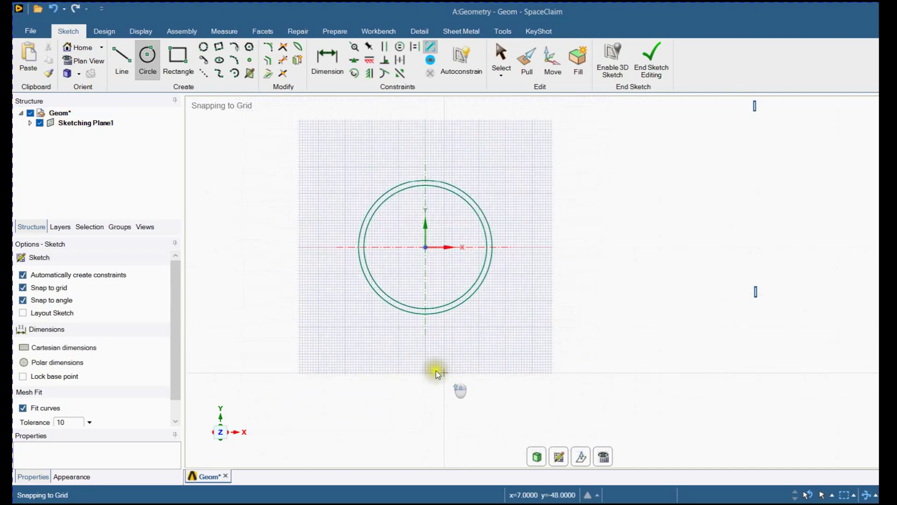
pyautogui.keyDown('shift'); pyautogui.moveTo(398, 399); pyautogui.dragTo(395, 341, button='middle'); pyautogui.keyUp('shift')
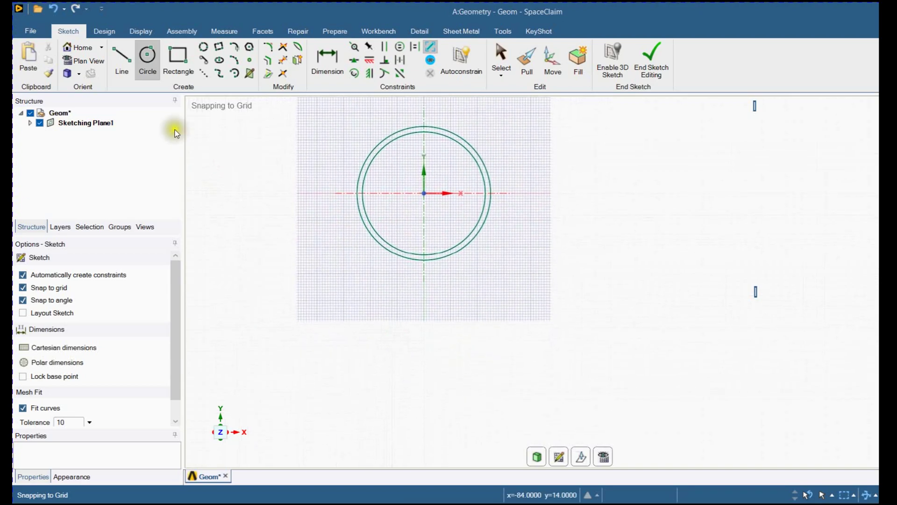
pyautogui.click(122, 59)
pyautogui.click(422, 194)
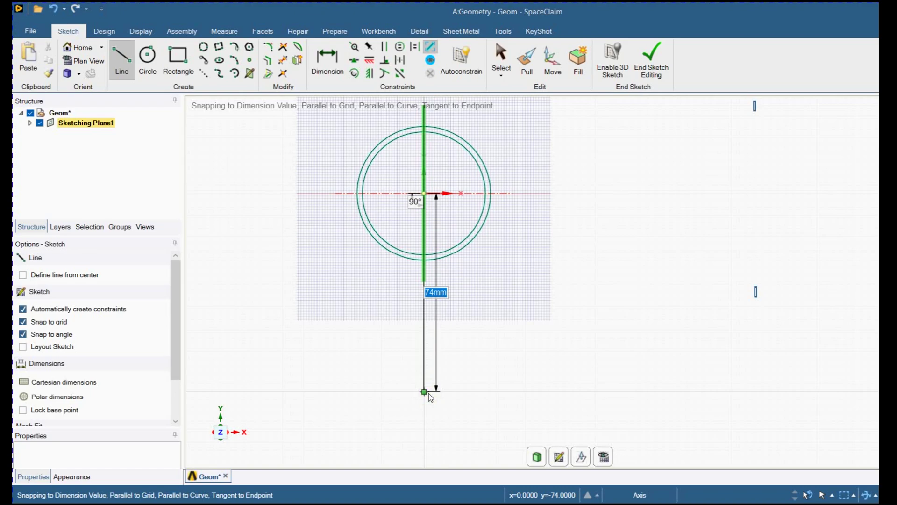
pyautogui.write('100')
pyautogui.press('Return')
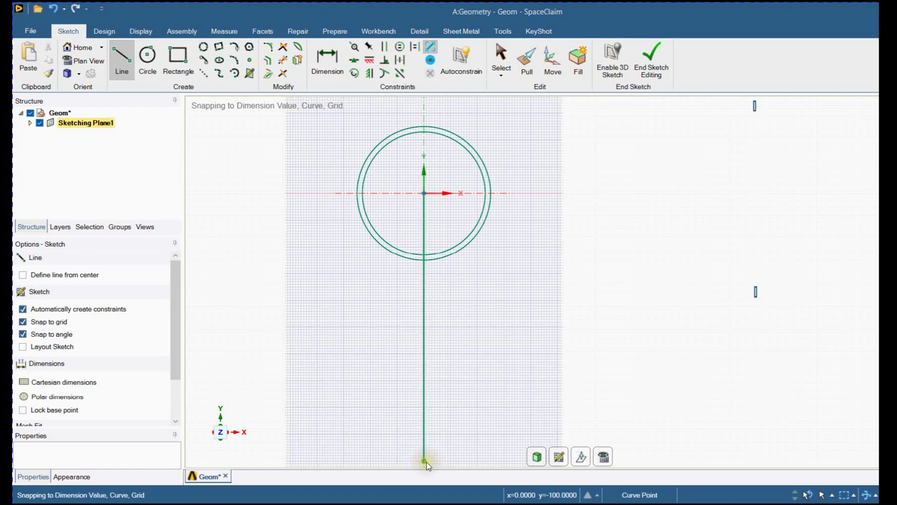
# - Draw a horizontal line about 50 mm long in the positive X direction from the vertical line's lower end
pyautogui.scroll(-1, 424, 461)
pyautogui.keyDown('shift'); pyautogui.moveTo(423, 460); pyautogui.dragTo(409, 350, button='middle'); pyautogui.keyUp('shift')
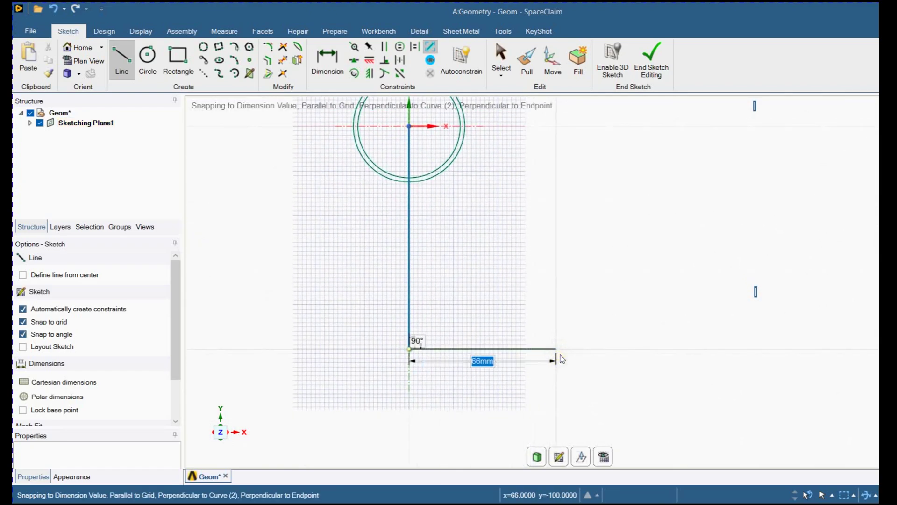
pyautogui.click(521, 349)
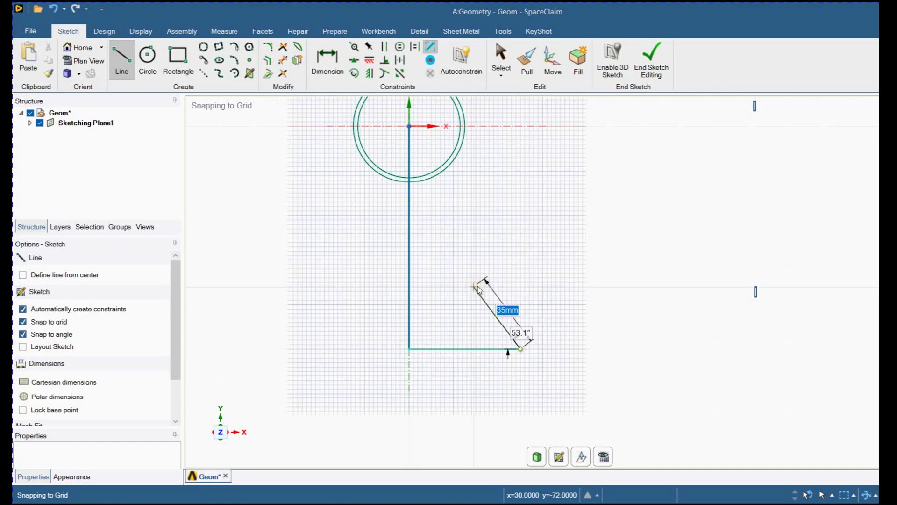
pyautogui.press('Escape')
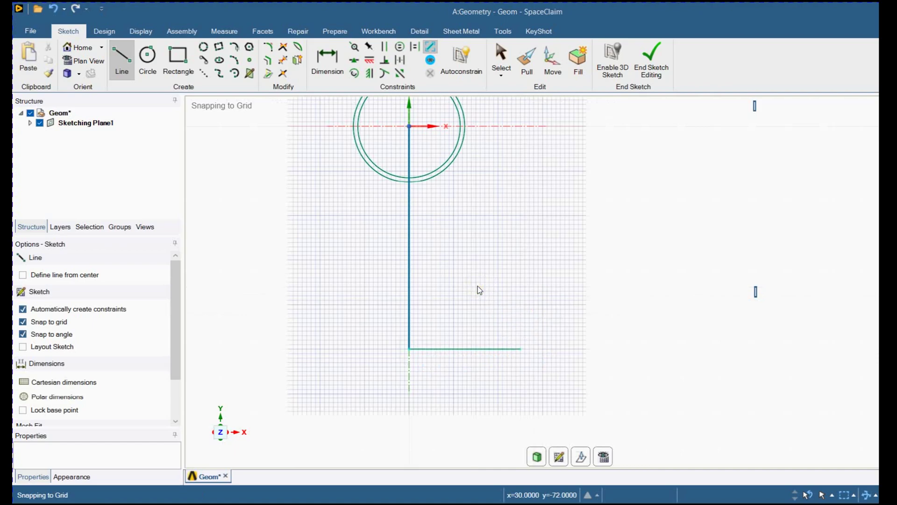
# - Trim away the whole vertical line, both inside and below the circles, keeping the horizontal line
pyautogui.click(283, 60)
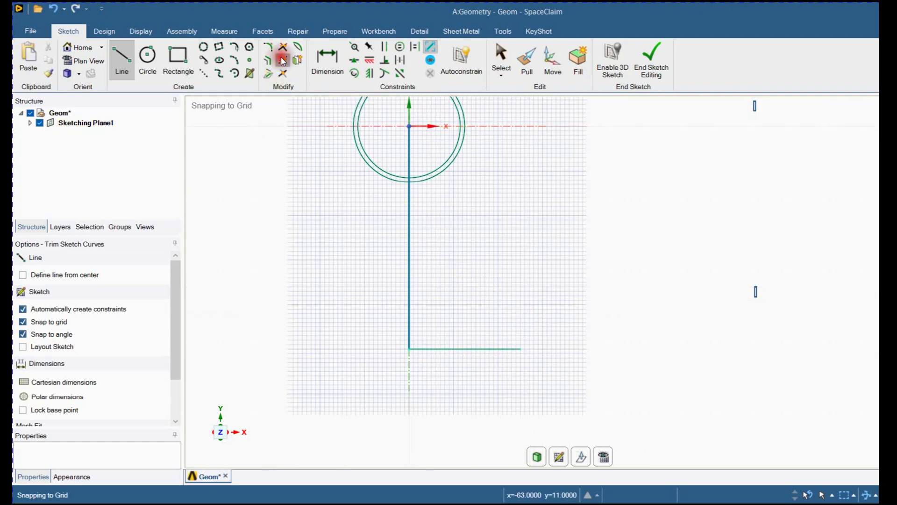
pyautogui.click(409, 146)
pyautogui.click(413, 242)
pyautogui.scroll(-3, 405, 182)
pyautogui.scroll(4, 398, 240)
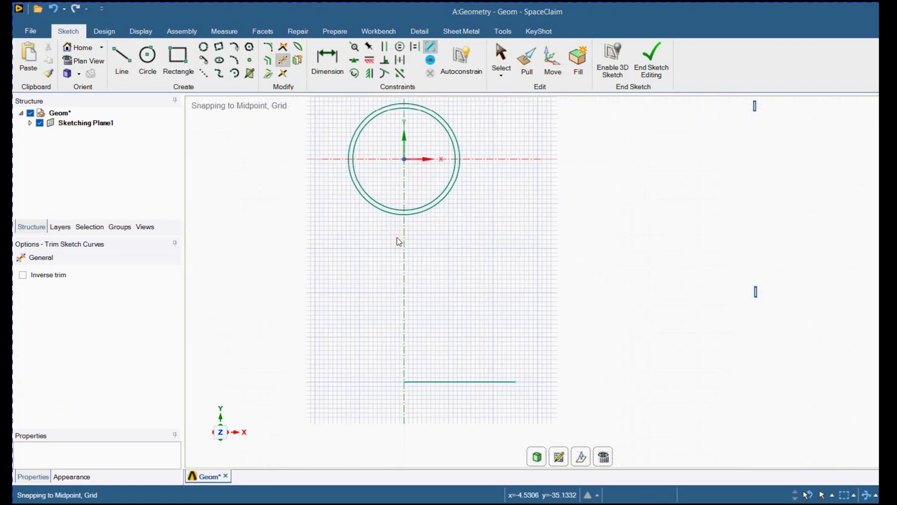
# - Finish the sketch and revolve the ring face 90° about the horizontal line to form a pipe elbow
pyautogui.click(651, 65)
pyautogui.moveTo(464, 234); pyautogui.dragTo(441, 328, button='middle')
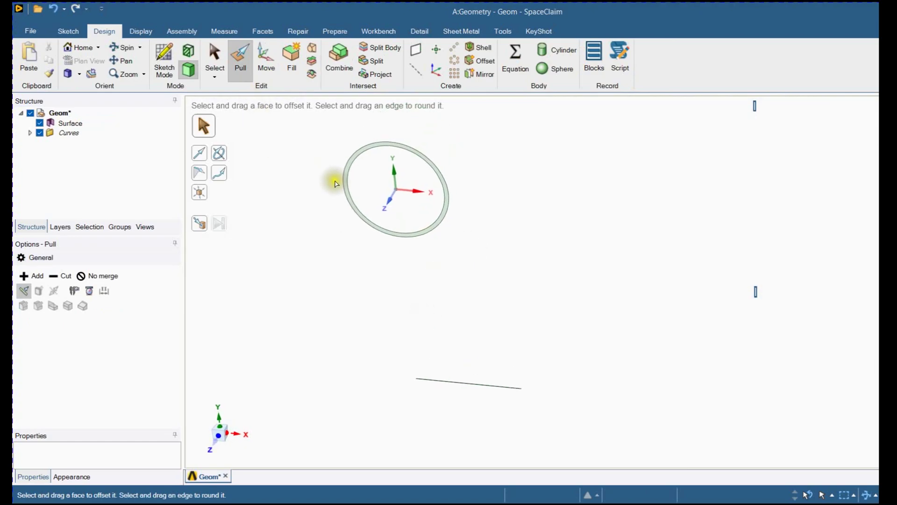
pyautogui.scroll(-5, 346, 180)
pyautogui.click(357, 167)
pyautogui.click(220, 157)
pyautogui.scroll(3, 263, 165)
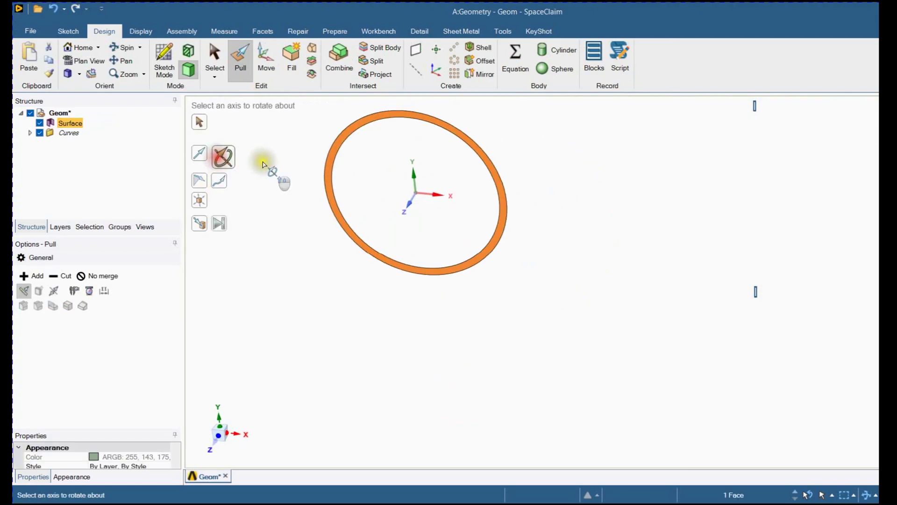
pyautogui.scroll(2, 263, 164)
pyautogui.click(395, 376)
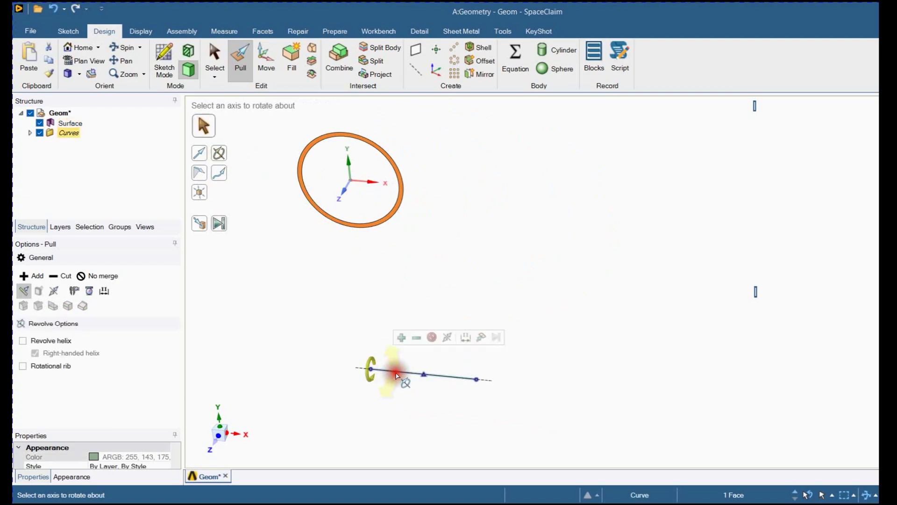
pyautogui.write('90')
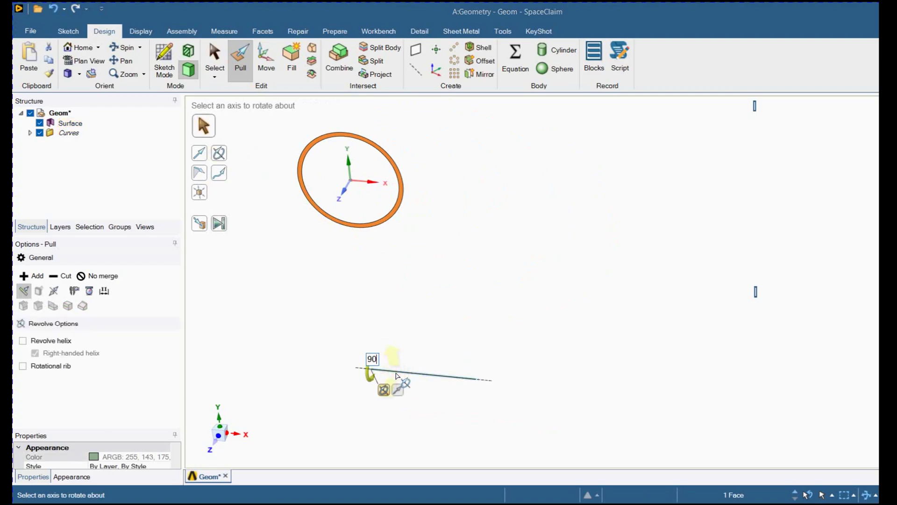
pyautogui.scroll(3, 396, 376)
pyautogui.moveTo(396, 376); pyautogui.dragTo(425, 406, button='middle')
pyautogui.press('Escape')
# - Delete the leftover sketch curves, keeping only the elbow solid
pyautogui.moveTo(286, 380); pyautogui.dragTo(488, 436, button='middle')
pyautogui.keyDown('ctrl'); pyautogui.moveTo(488, 436); pyautogui.dragTo(526, 329, button='middle'); pyautogui.keyUp('ctrl')
pyautogui.scroll(-3, 399, 308)
pyautogui.keyDown('ctrl'); pyautogui.moveTo(401, 306); pyautogui.dragTo(297, 267, button='middle'); pyautogui.keyUp('ctrl')
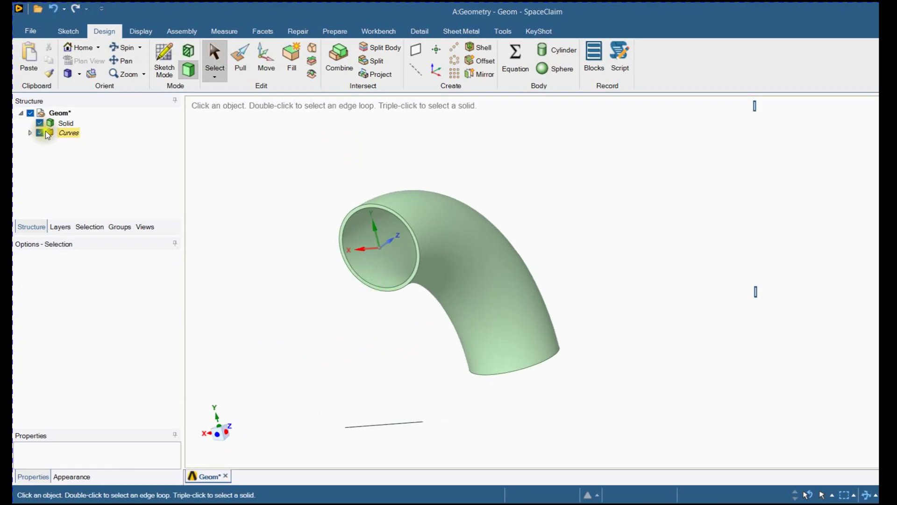
pyautogui.click(68, 134)
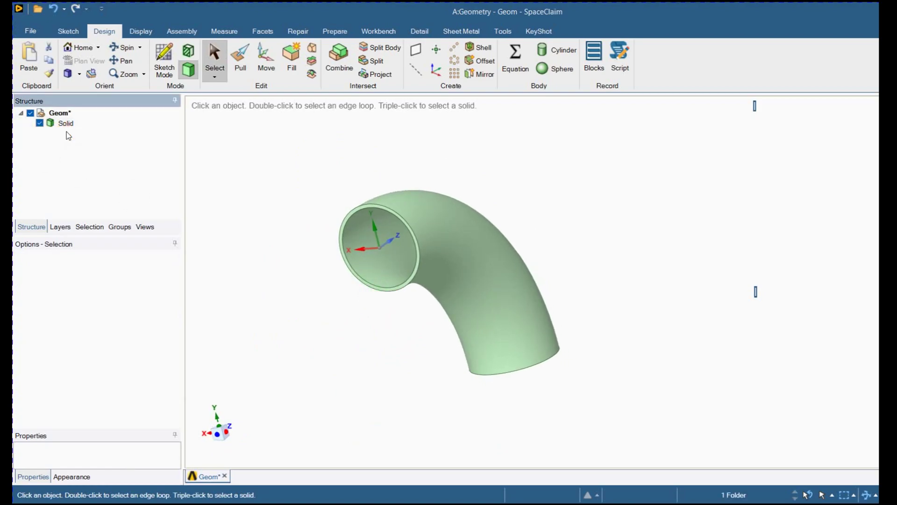
# - Extract the elbow's internal fluid volume, using the inner edge loops at both pipe ends as the sealing boundaries
pyautogui.scroll(1, 366, 352)
pyautogui.moveTo(371, 354); pyautogui.dragTo(387, 382, button='middle')
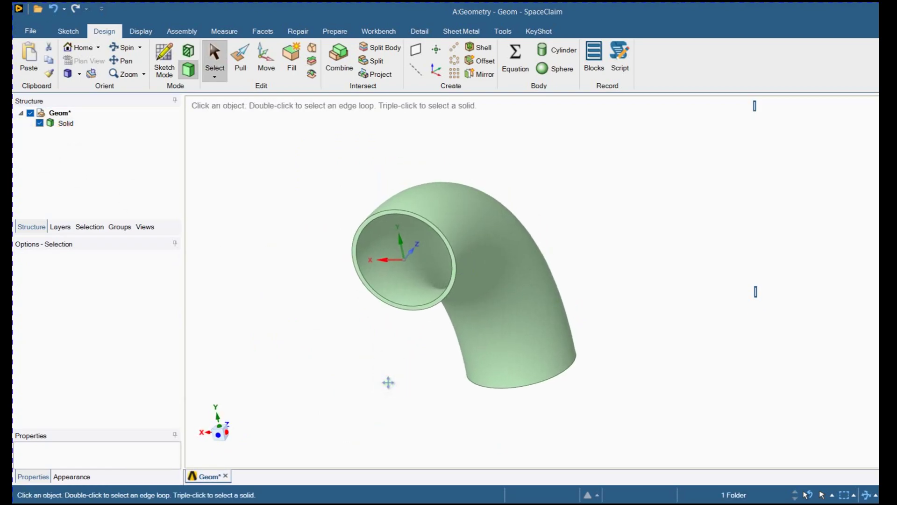
pyautogui.click(329, 31)
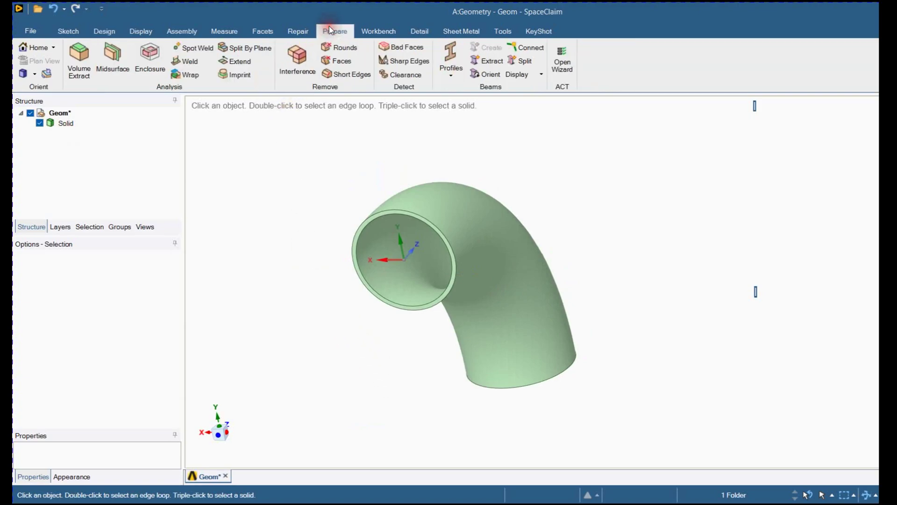
pyautogui.click(78, 55)
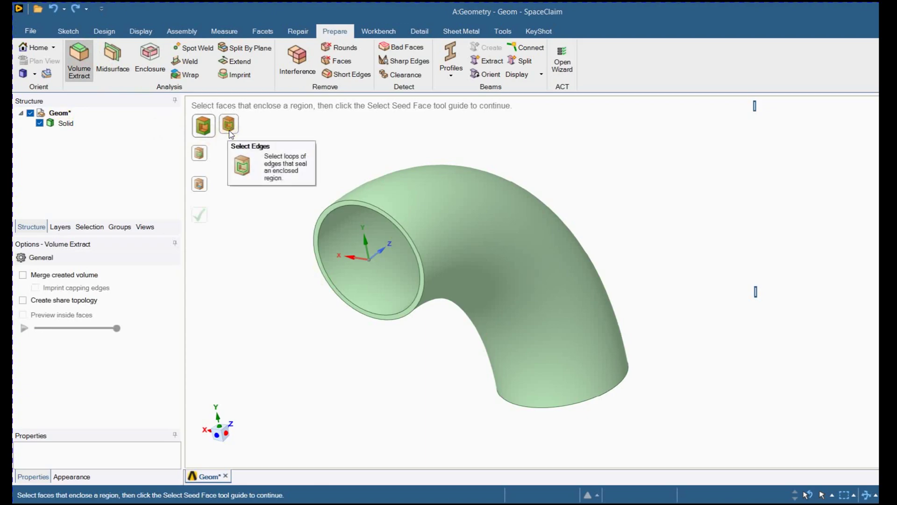
pyautogui.click(229, 125)
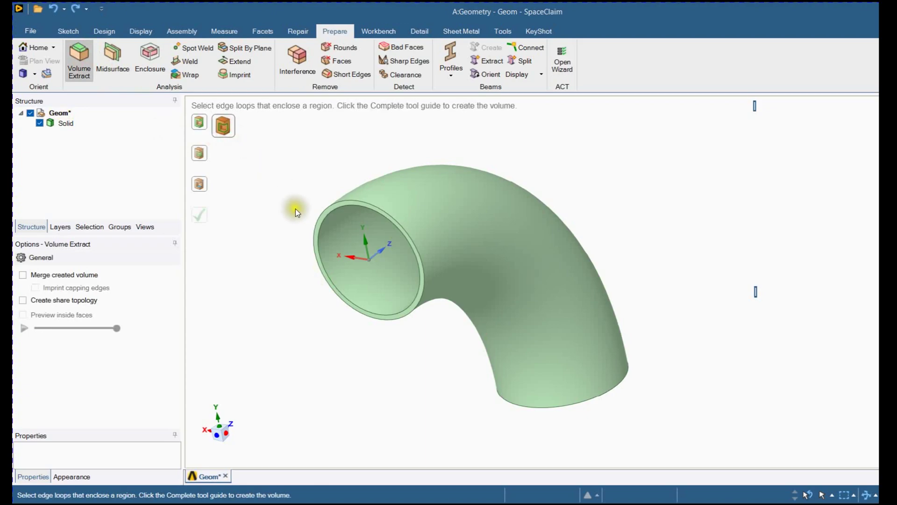
pyautogui.click(324, 230)
pyautogui.moveTo(427, 421); pyautogui.dragTo(319, 318, button='middle')
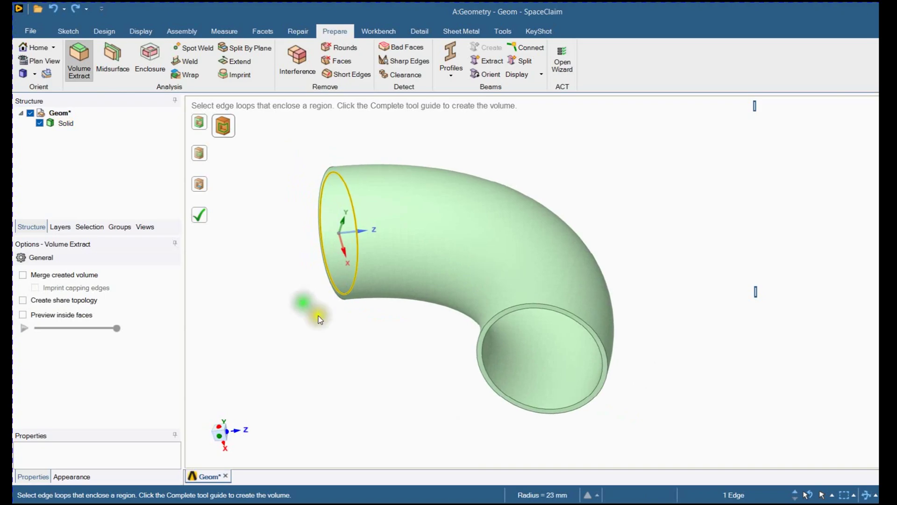
pyautogui.click(536, 413)
pyautogui.moveTo(530, 410); pyautogui.dragTo(402, 431, button='middle')
pyautogui.click(207, 216)
pyautogui.moveTo(411, 388)
pyautogui.mouseDown(button='middle')
pyautogui.moveTo(416, 372)
pyautogui.moveTo(403, 370)
pyautogui.moveTo(422, 388)
pyautogui.moveTo(358, 337)
pyautogui.moveTo(387, 402)
pyautogui.moveTo(422, 385)
pyautogui.moveTo(407, 391)
pyautogui.mouseUp(button='middle')
pyautogui.press('Escape')
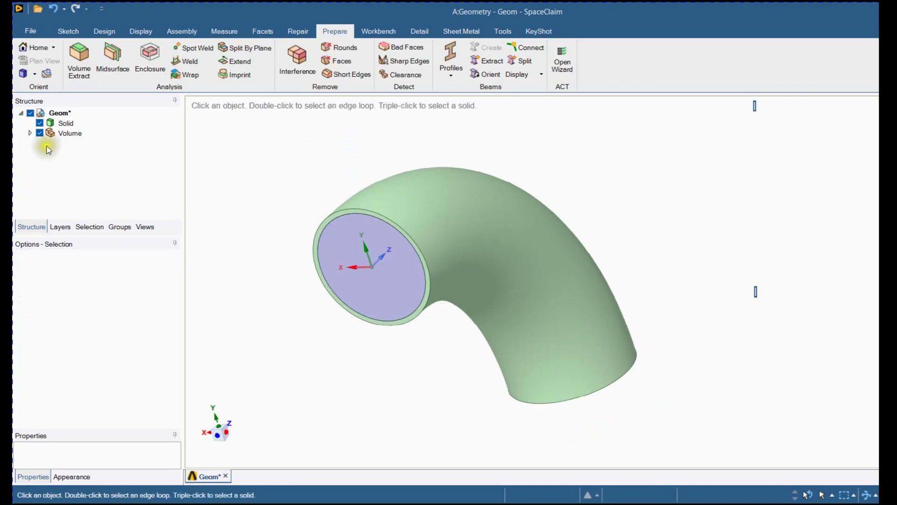
# - Delete the pipe wall solid so that only the extracted volume body remains
pyautogui.click(29, 132)
pyautogui.click(77, 144)
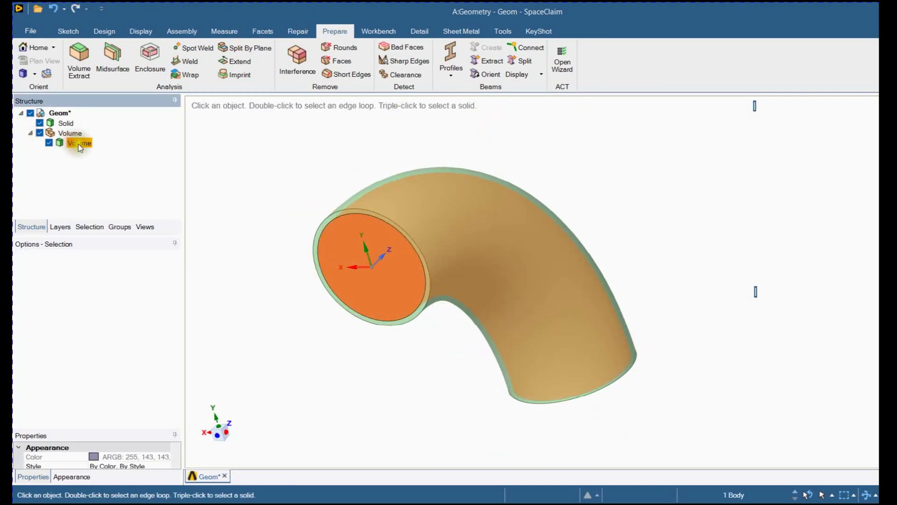
pyautogui.click(65, 123)
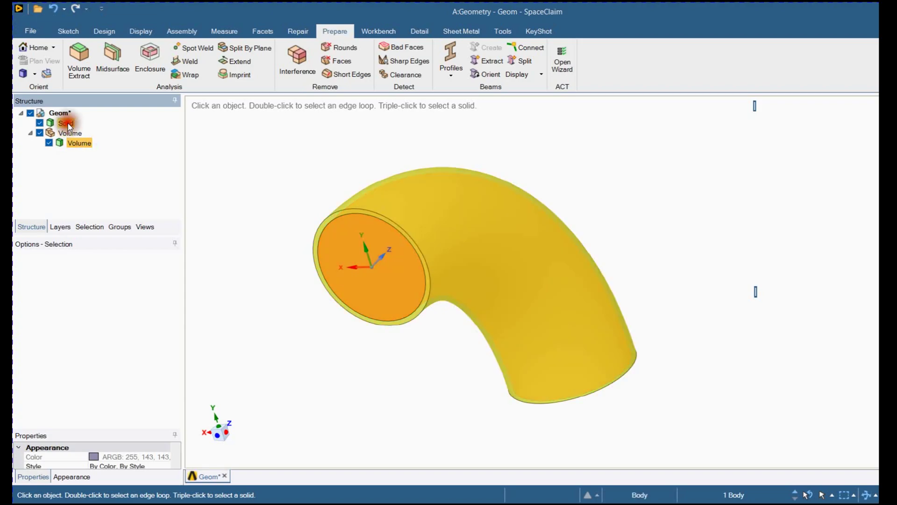
pyautogui.rightClick(69, 125)
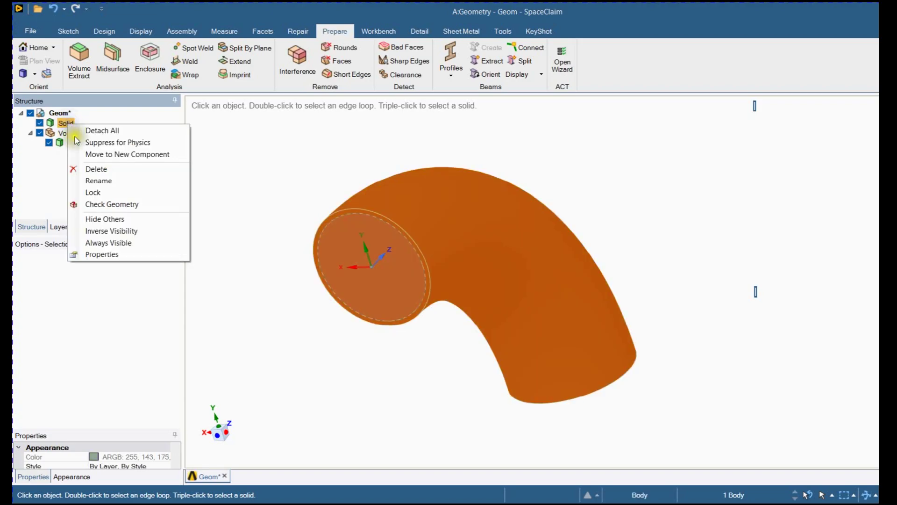
pyautogui.click(93, 168)
pyautogui.click(311, 160)
pyautogui.moveTo(317, 195)
pyautogui.mouseDown(button='middle')
pyautogui.moveTo(339, 214)
pyautogui.moveTo(298, 168)
pyautogui.moveTo(252, 138)
pyautogui.moveTo(277, 176)
pyautogui.mouseUp(button='middle')
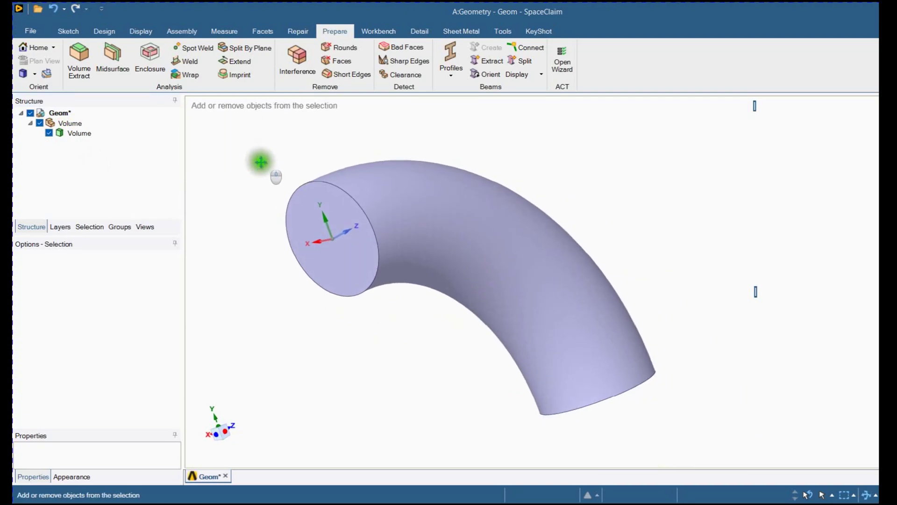
# - Enable the Mesh toolset in the program's ribbon customization options
pyautogui.click(29, 32)
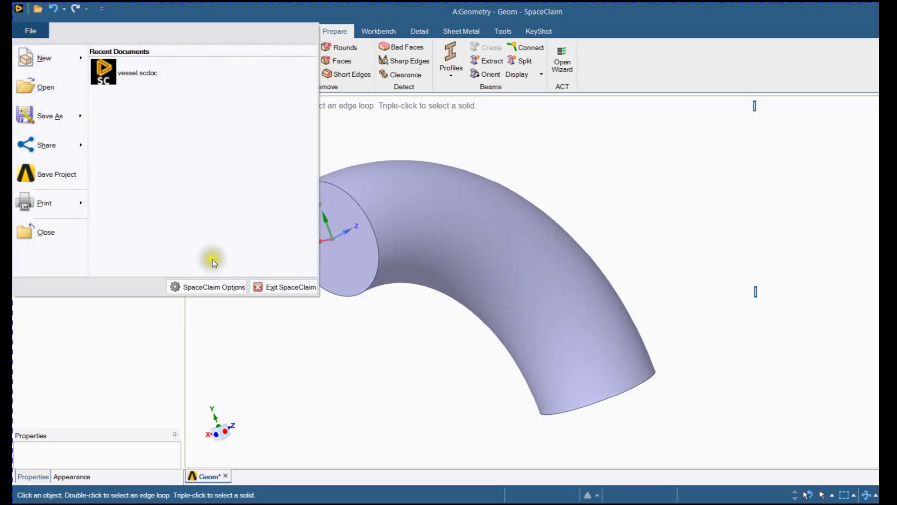
pyautogui.click(211, 286)
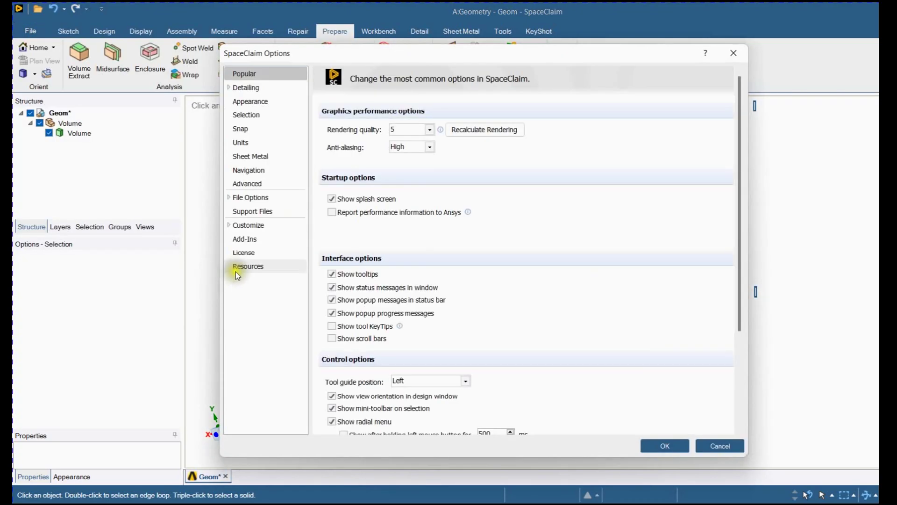
pyautogui.click(253, 226)
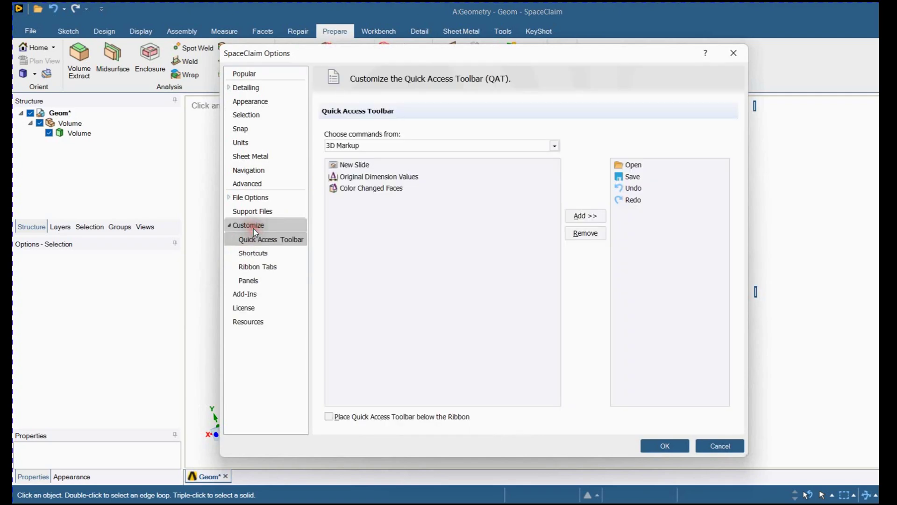
pyautogui.click(257, 268)
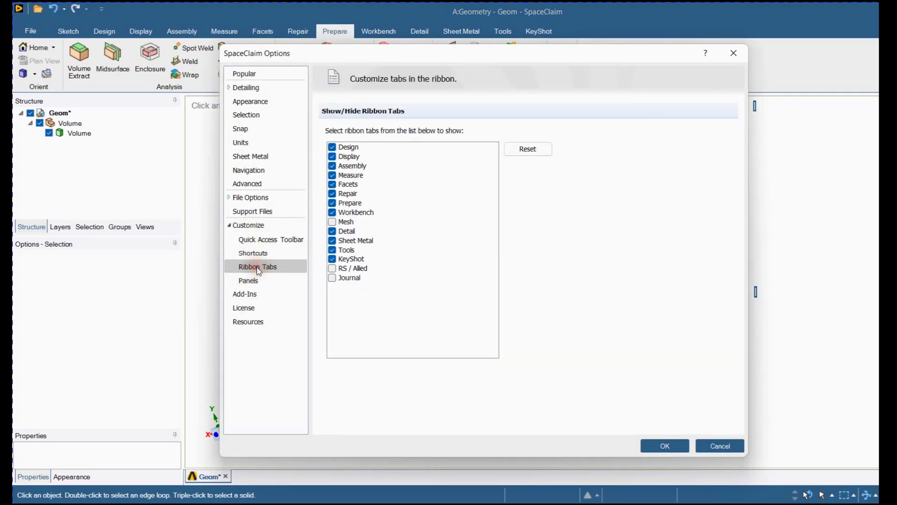
pyautogui.click(332, 222)
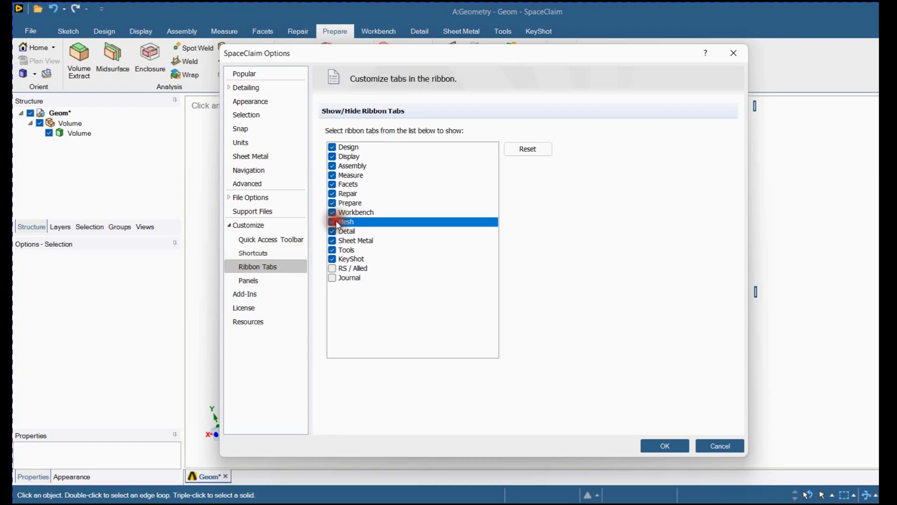
pyautogui.click(665, 446)
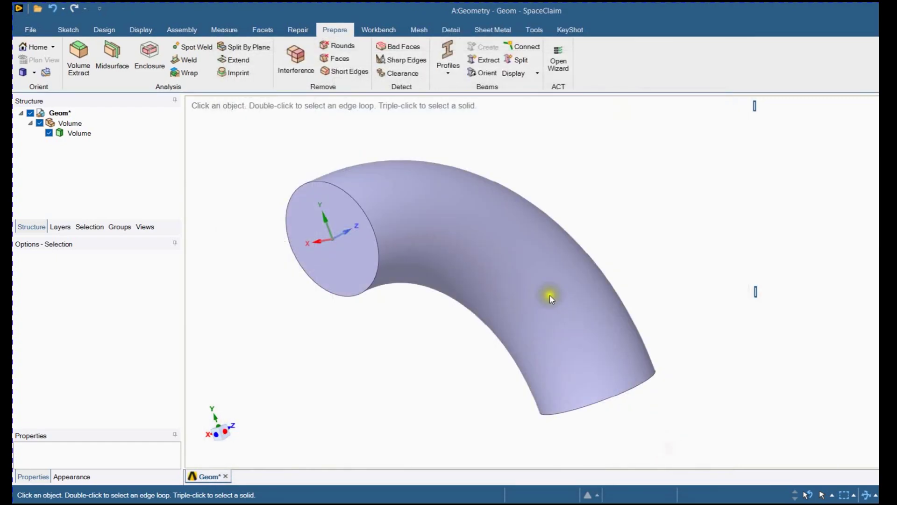
# - Activate meshing for the elbow volume and set the physics type to Fluid Dynamics
pyautogui.click(512, 257)
pyautogui.click(459, 130)
pyautogui.click(419, 29)
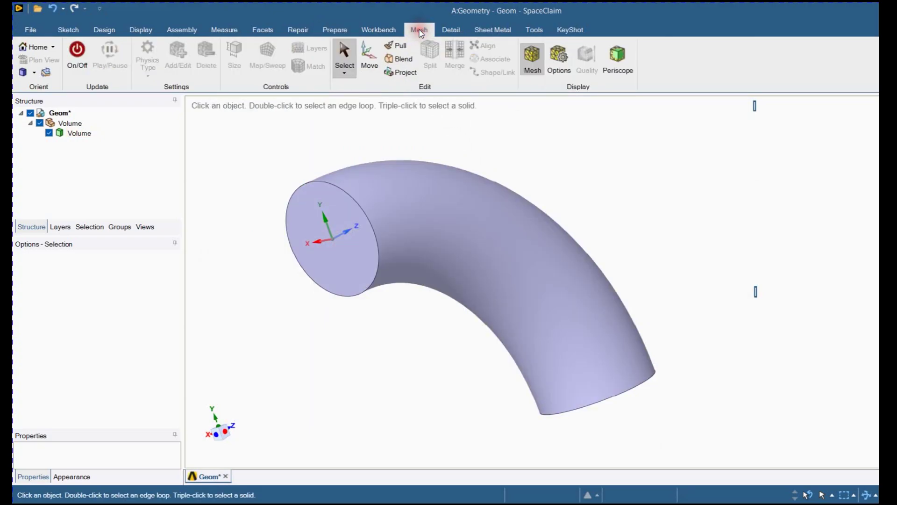
pyautogui.moveTo(529, 180); pyautogui.dragTo(515, 201, button='middle')
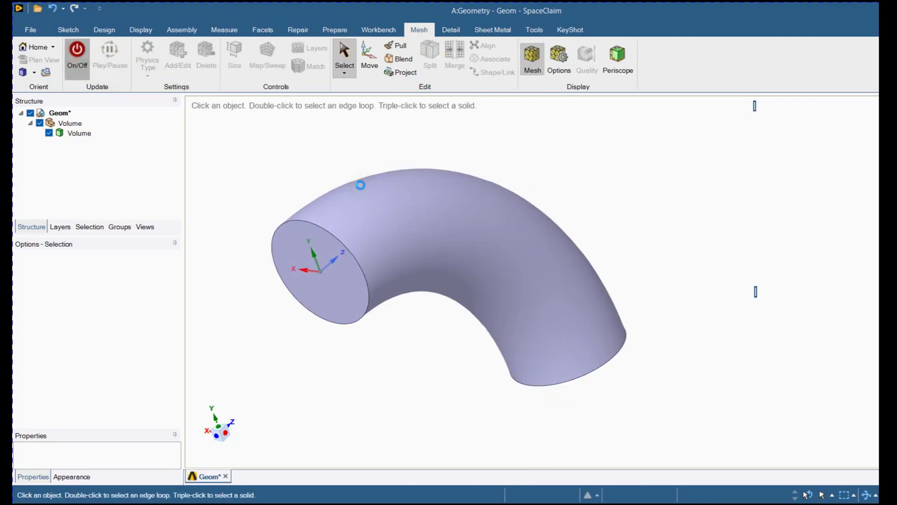
pyautogui.click(359, 185)
pyautogui.click(511, 164)
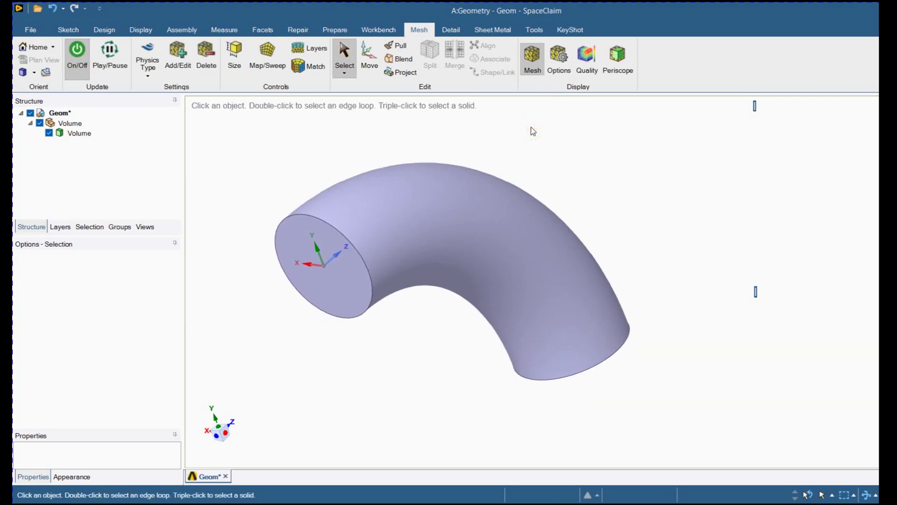
pyautogui.click(147, 69)
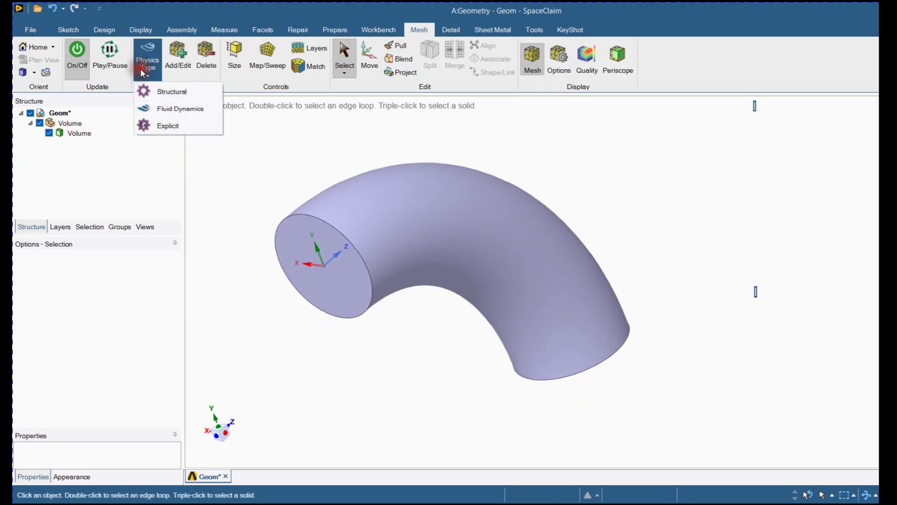
pyautogui.click(164, 108)
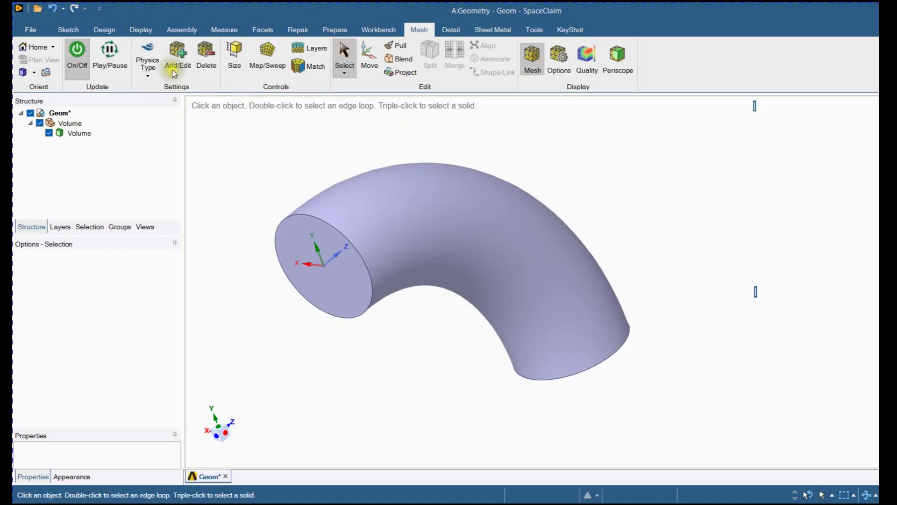
# - Mesh the volume body with all-quadrilateral elements and standard blocking, and turn on the mesh quality display
pyautogui.click(418, 231)
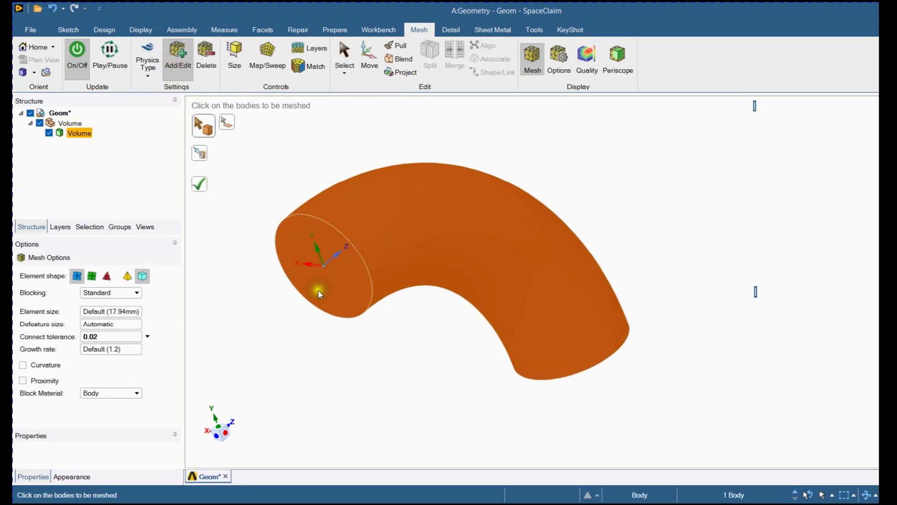
pyautogui.click(93, 276)
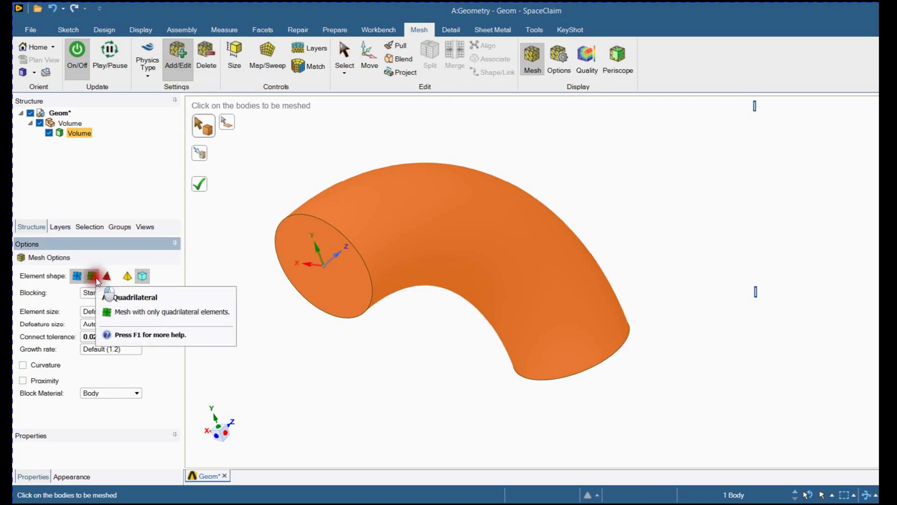
pyautogui.click(200, 184)
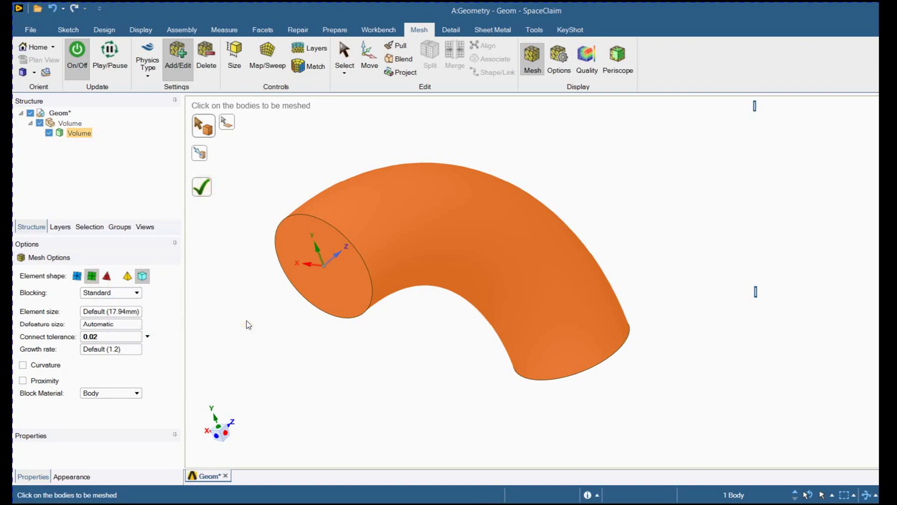
pyautogui.click(247, 324)
pyautogui.moveTo(247, 324); pyautogui.dragTo(297, 287, button='middle')
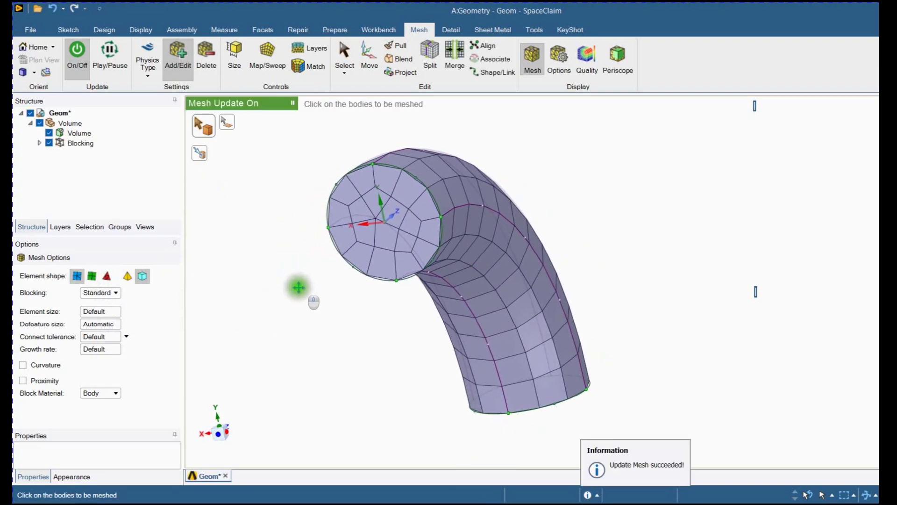
pyautogui.click(587, 59)
pyautogui.keyDown('shift'); pyautogui.moveTo(533, 169); pyautogui.dragTo(509, 161, button='middle'); pyautogui.keyUp('shift')
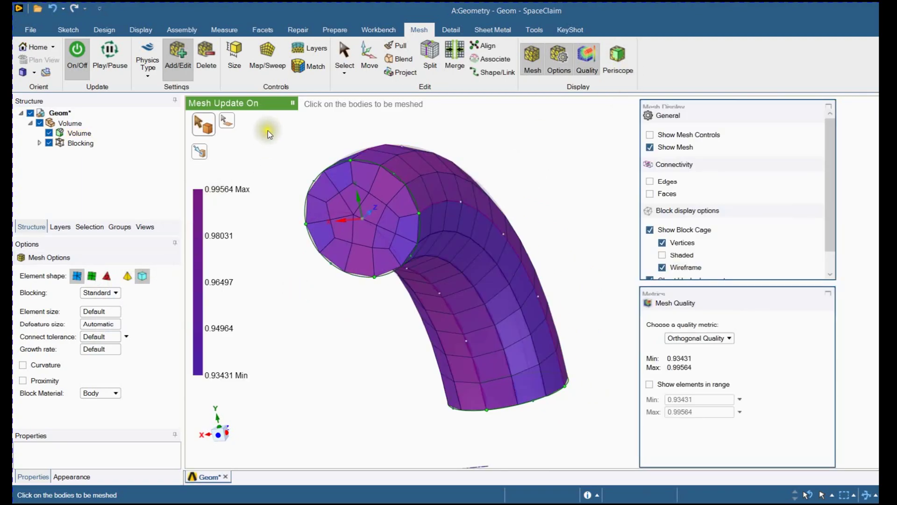
# - Convert the elbow's swept block to a mapped block
pyautogui.click(261, 67)
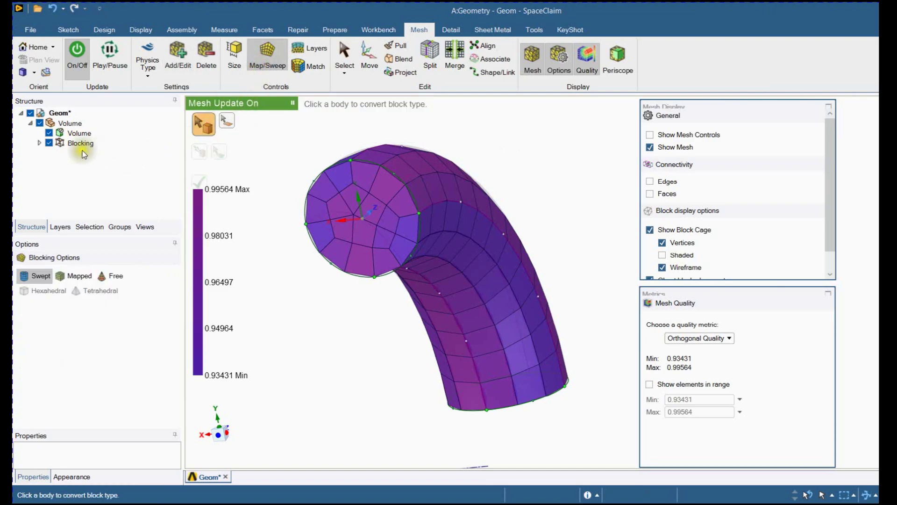
pyautogui.click(39, 143)
pyautogui.click(48, 153)
pyautogui.click(118, 163)
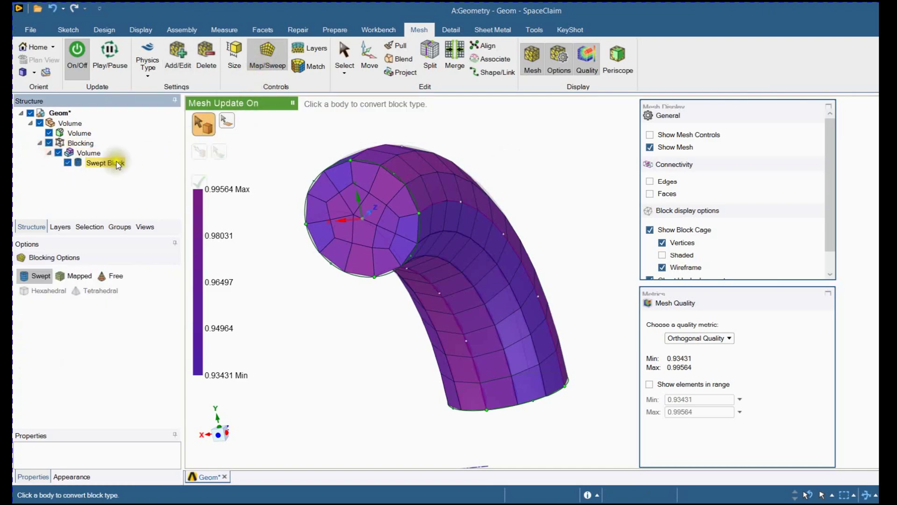
pyautogui.click(386, 207)
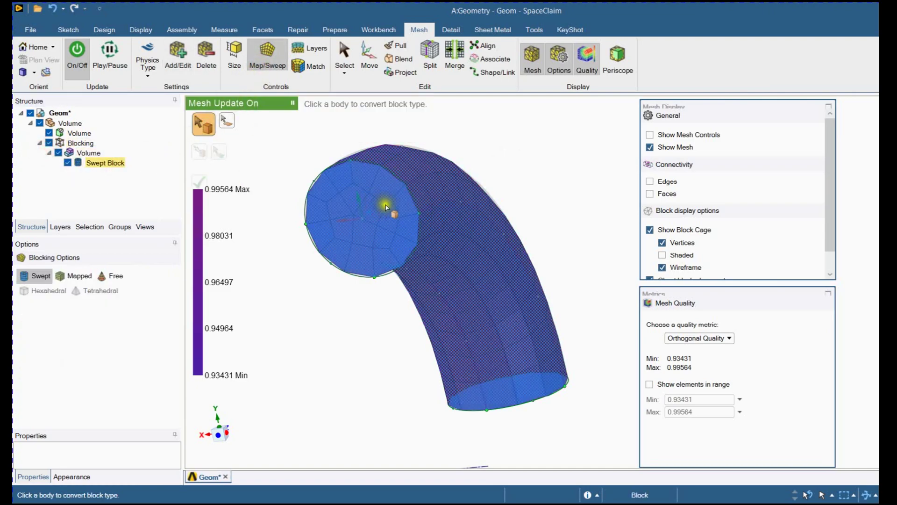
pyautogui.click(72, 276)
pyautogui.click(200, 182)
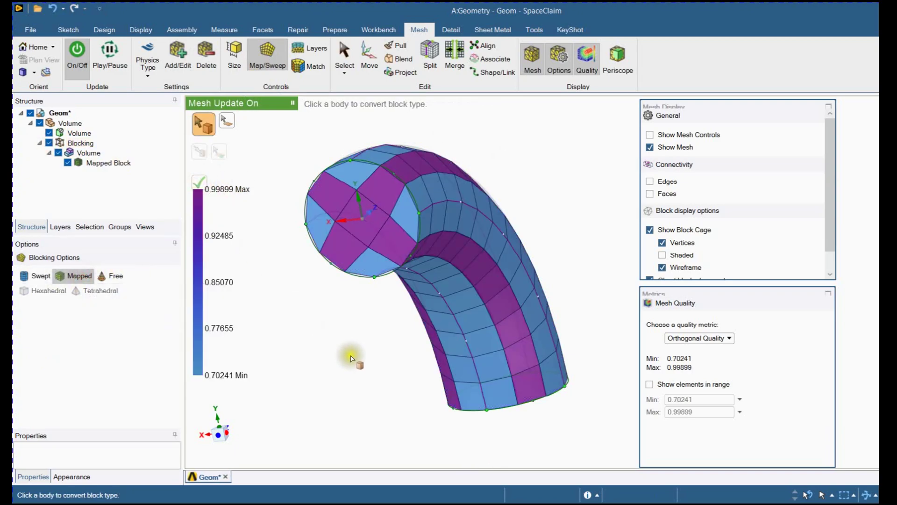
pyautogui.moveTo(351, 346)
pyautogui.mouseDown(button='middle')
pyautogui.moveTo(342, 309)
pyautogui.moveTo(350, 338)
pyautogui.mouseUp(button='middle')
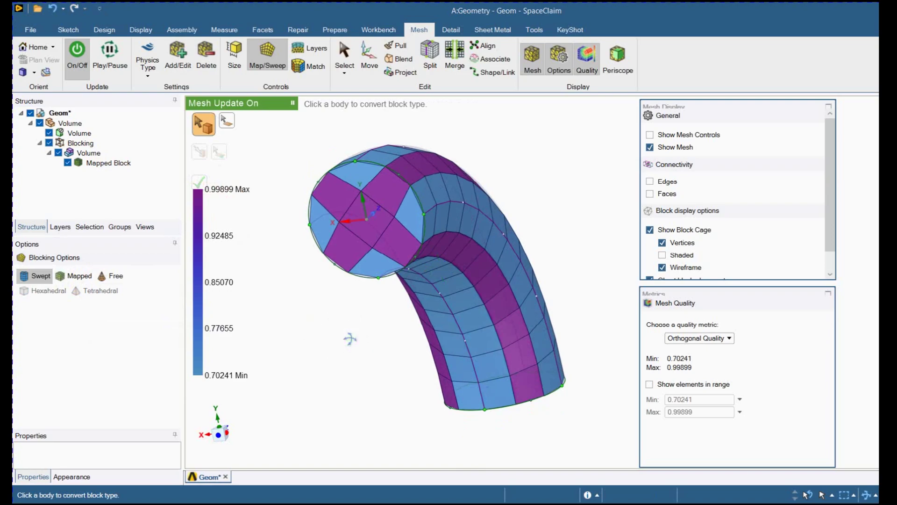
# - Switch the mesh quality metric to Element Quality and inspect the elbow mesh
pyautogui.click(682, 337)
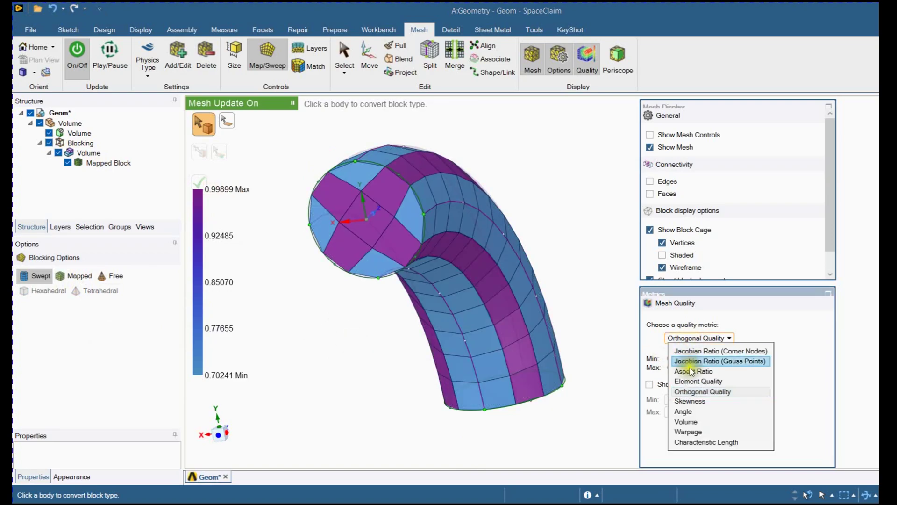
pyautogui.click(691, 381)
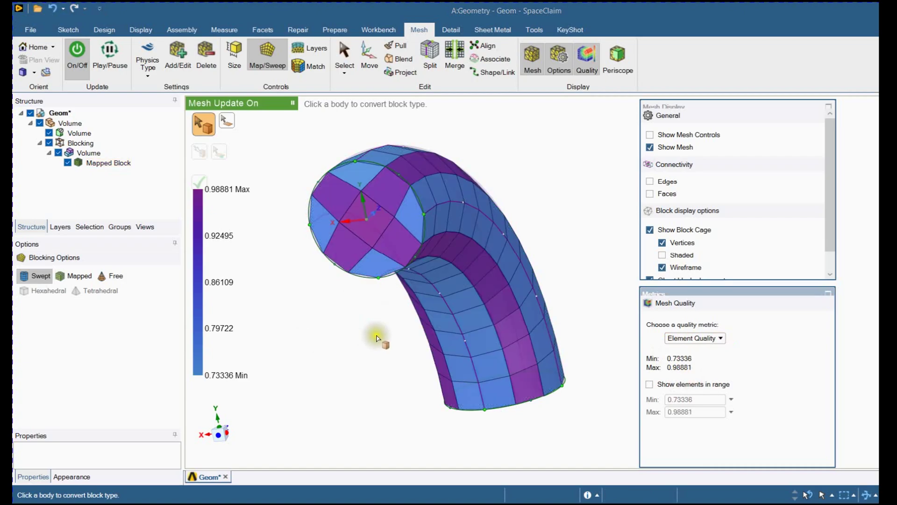
pyautogui.click(378, 337)
pyautogui.moveTo(378, 337); pyautogui.dragTo(369, 333, button='middle')
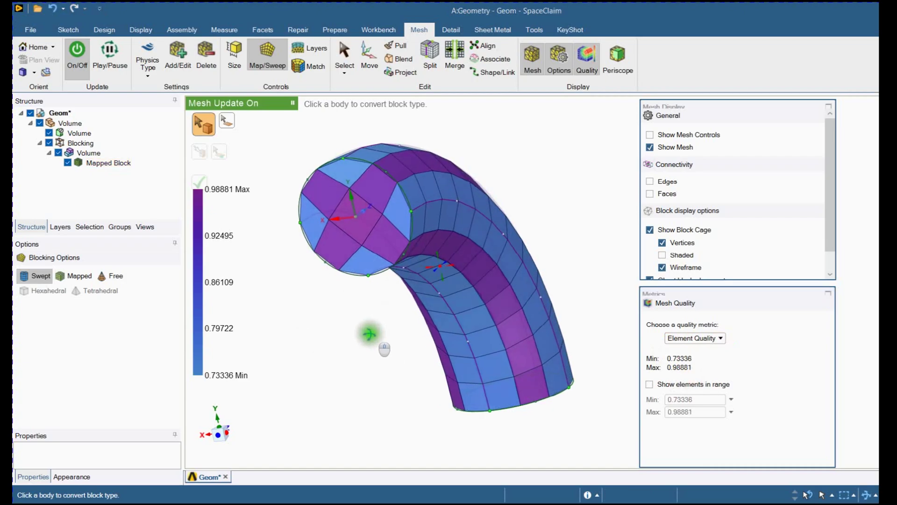
# - Add boundary layers on the four outer wall block faces, using Total Thickness growth with a relative offset of 0.5
pyautogui.click(308, 48)
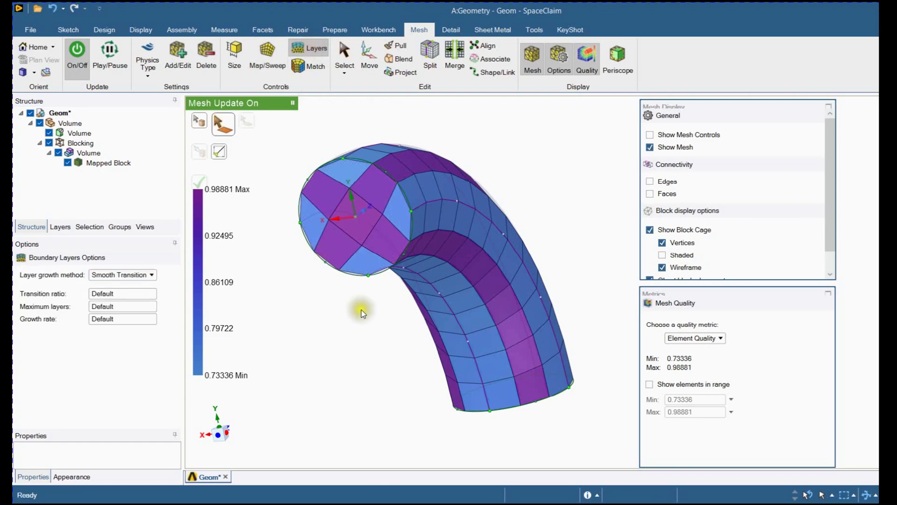
pyautogui.click(429, 265)
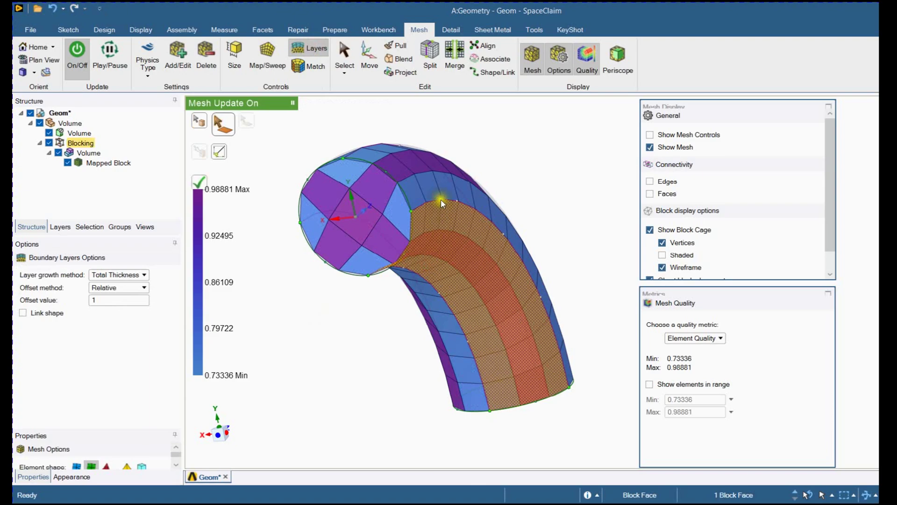
pyautogui.keyDown('ctrl'); pyautogui.click(426, 181); pyautogui.keyUp('ctrl')
pyautogui.moveTo(426, 181); pyautogui.dragTo(526, 214, button='middle')
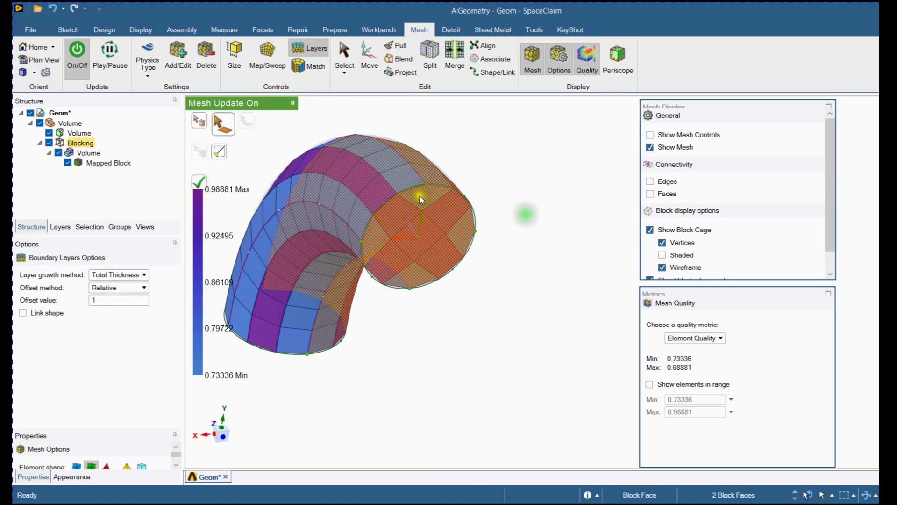
pyautogui.click(371, 169)
pyautogui.keyDown('ctrl'); pyautogui.click(308, 257); pyautogui.keyUp('ctrl')
pyautogui.moveTo(419, 370); pyautogui.dragTo(408, 388, button='middle')
pyautogui.moveTo(115, 304); pyautogui.dragTo(86, 304)
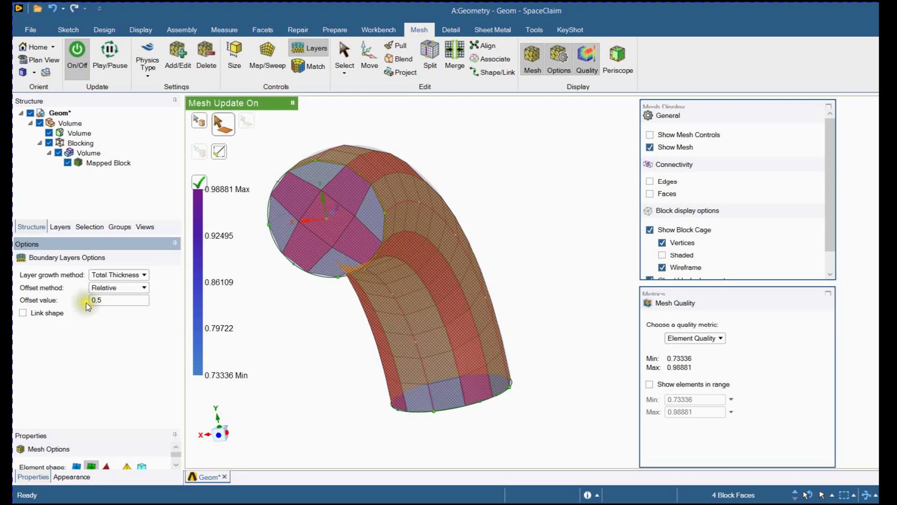
pyautogui.click(200, 183)
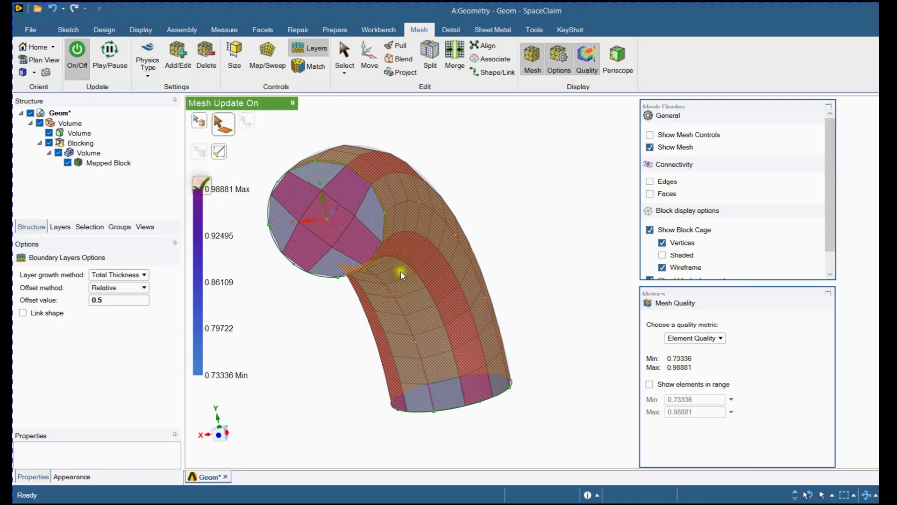
pyautogui.moveTo(300, 332); pyautogui.dragTo(342, 326, button='middle')
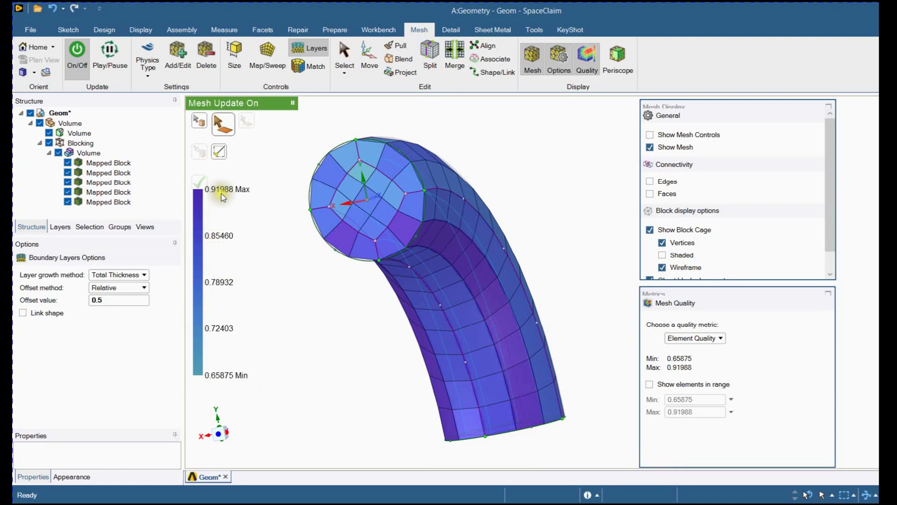
pyautogui.moveTo(321, 281); pyautogui.dragTo(306, 300, button='middle')
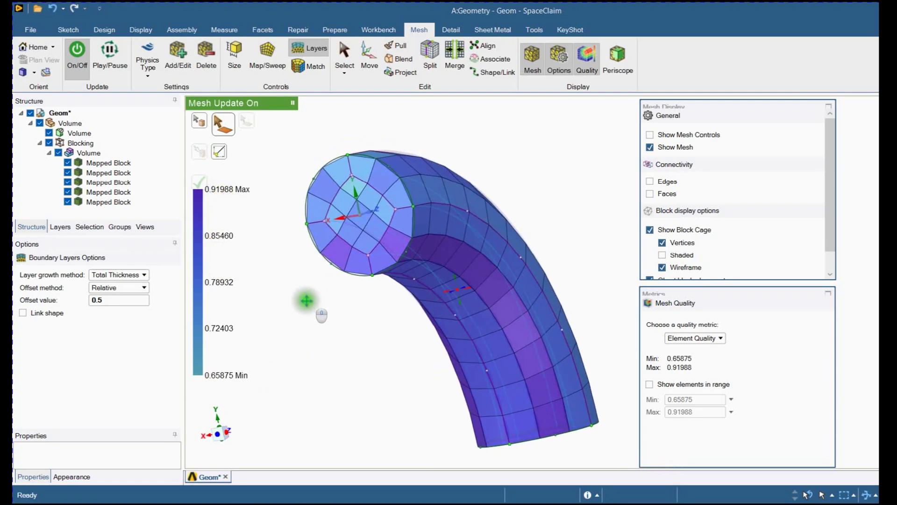
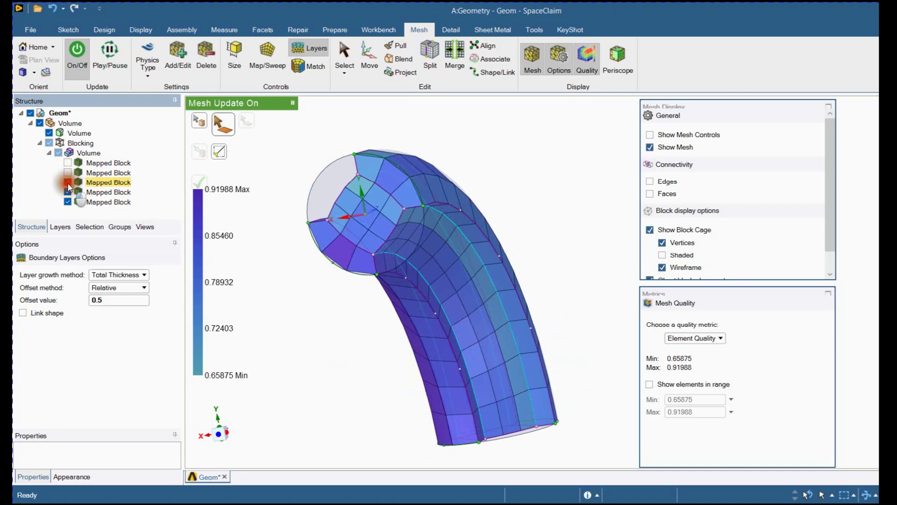
# - Hide the remaining mapped blocks one by one to examine the block layout, and show all five blocks again
pyautogui.click(68, 192)
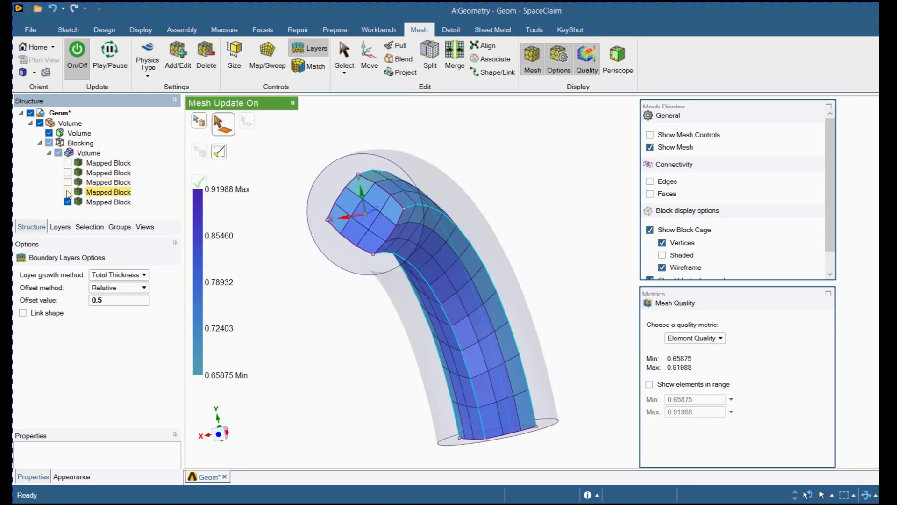
pyautogui.click(68, 202)
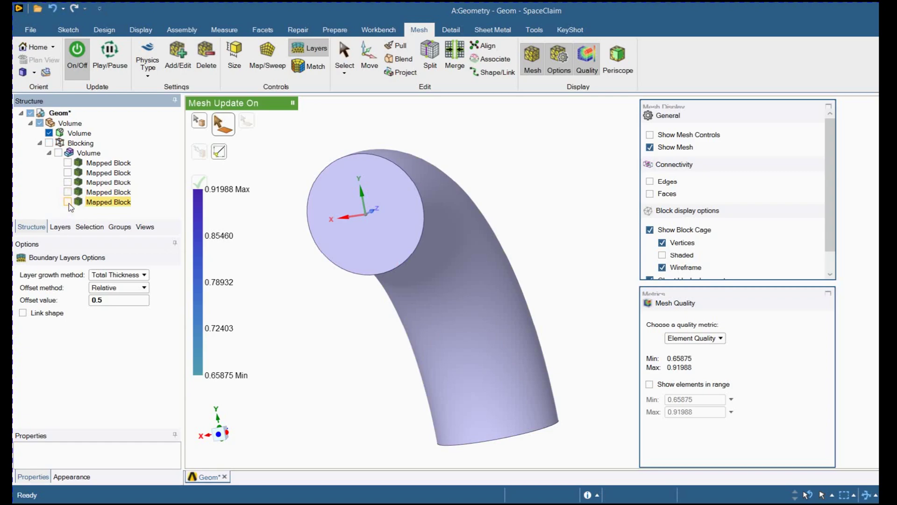
pyautogui.click(67, 202)
pyautogui.click(69, 192)
pyautogui.click(68, 182)
pyautogui.click(68, 173)
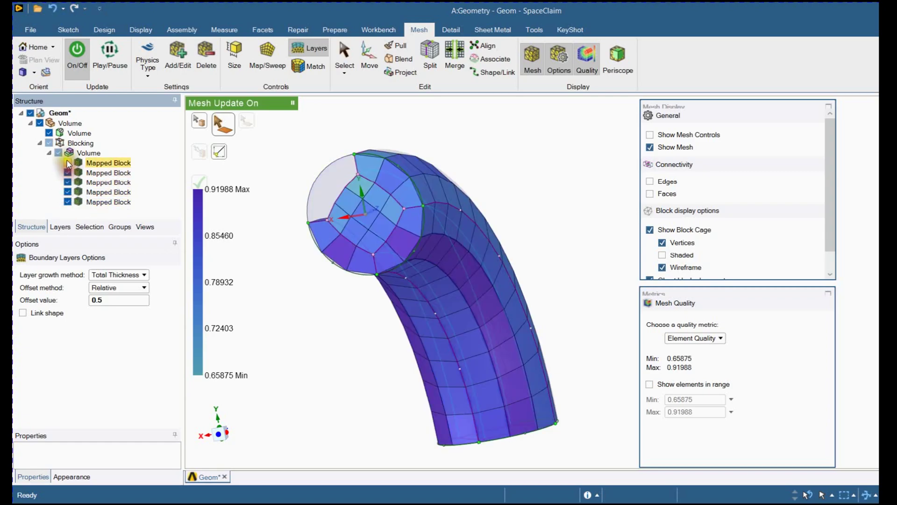
pyautogui.click(68, 163)
# - Set 10 divisions on the short radial block edge between the outer wall and the core at the elbow's end face
pyautogui.moveTo(347, 309)
pyautogui.mouseDown(button='middle')
pyautogui.moveTo(361, 325)
pyautogui.moveTo(352, 318)
pyautogui.mouseUp(button='middle')
pyautogui.scroll(-2, 348, 320)
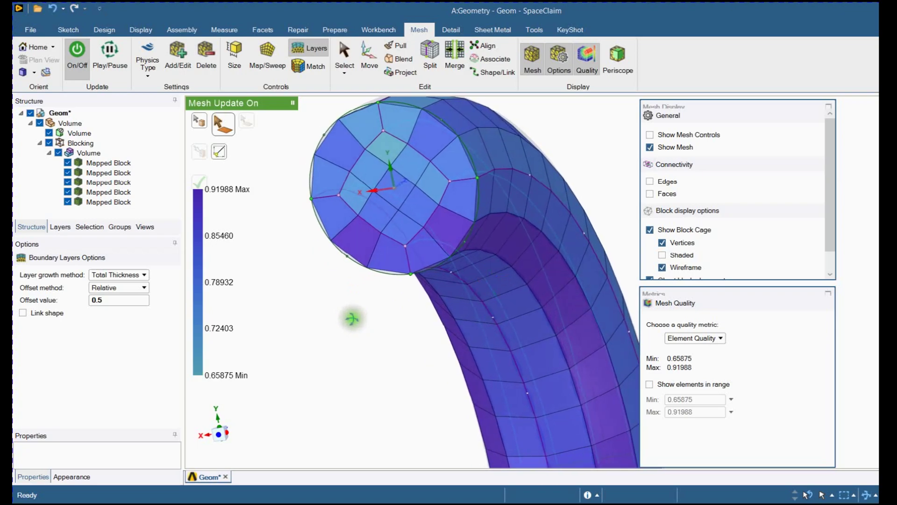
pyautogui.click(241, 57)
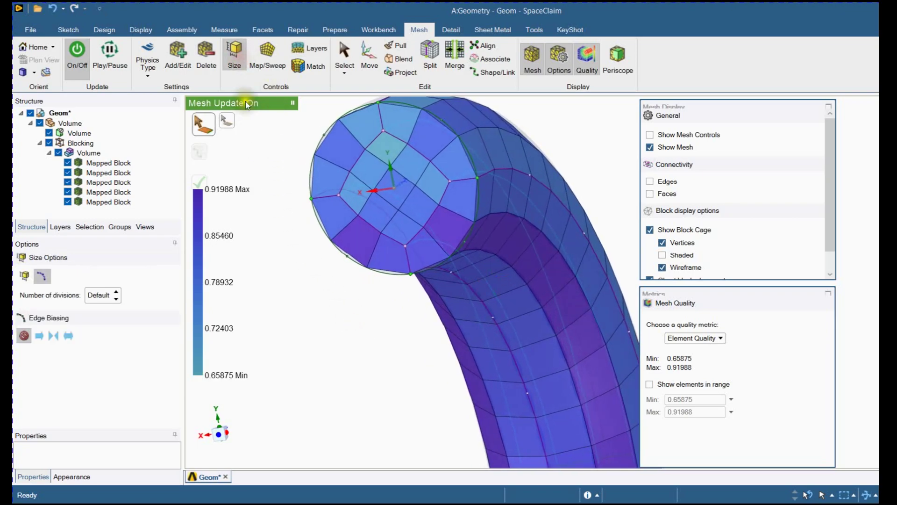
pyautogui.click(330, 194)
pyautogui.moveTo(310, 322); pyautogui.dragTo(275, 388, button='middle')
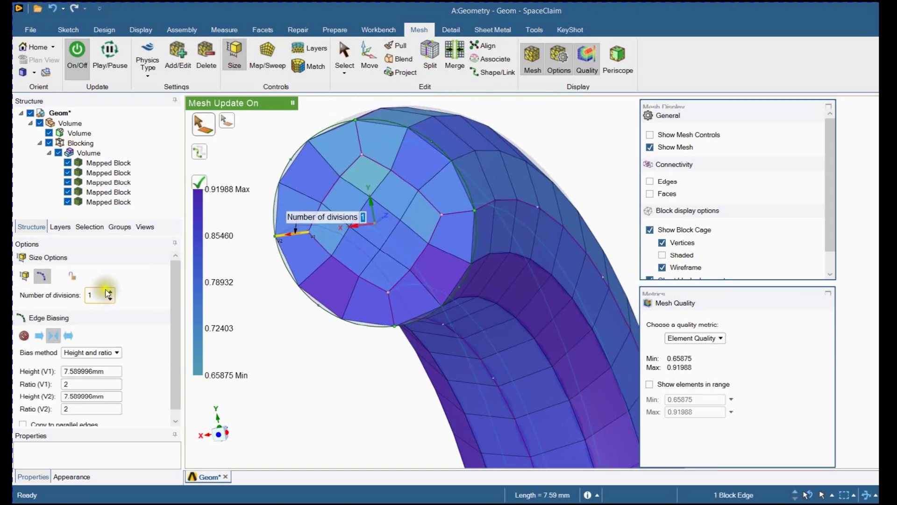
pyautogui.doubleClick(89, 295)
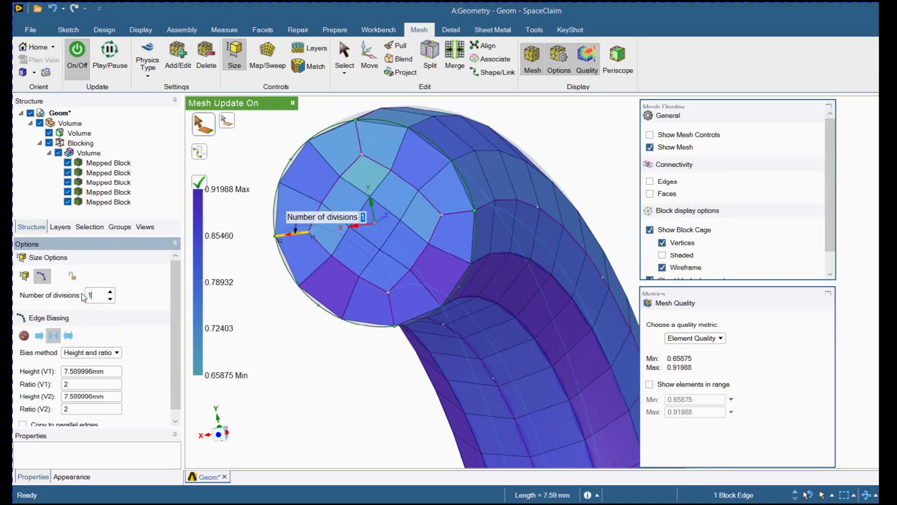
pyautogui.write('0')
pyautogui.press('Return')
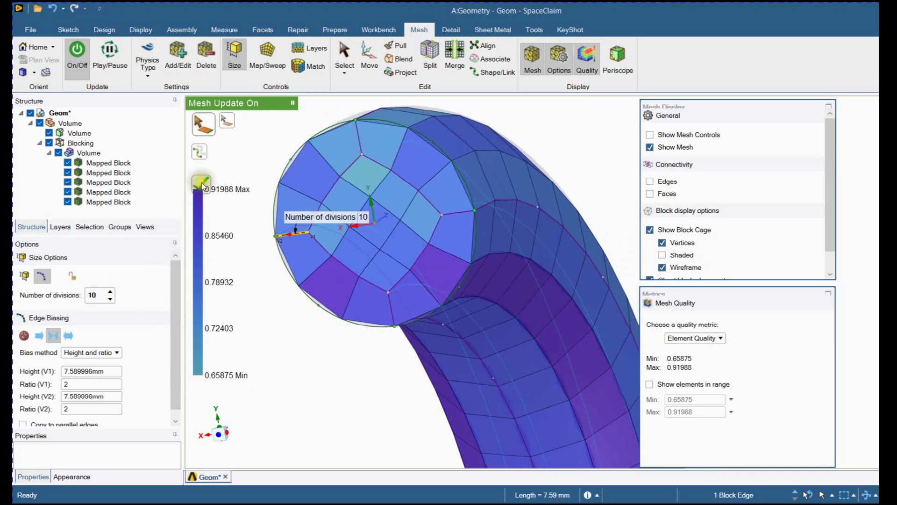
pyautogui.click(299, 375)
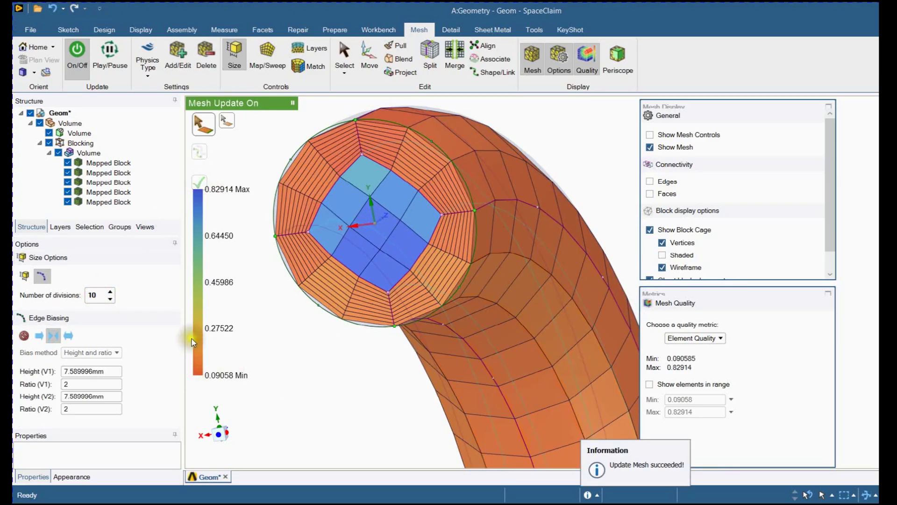
# - Set 20 divisions on the lower-left circular arc edge of the end face, with copying to parallel edges enabled
pyautogui.click(328, 317)
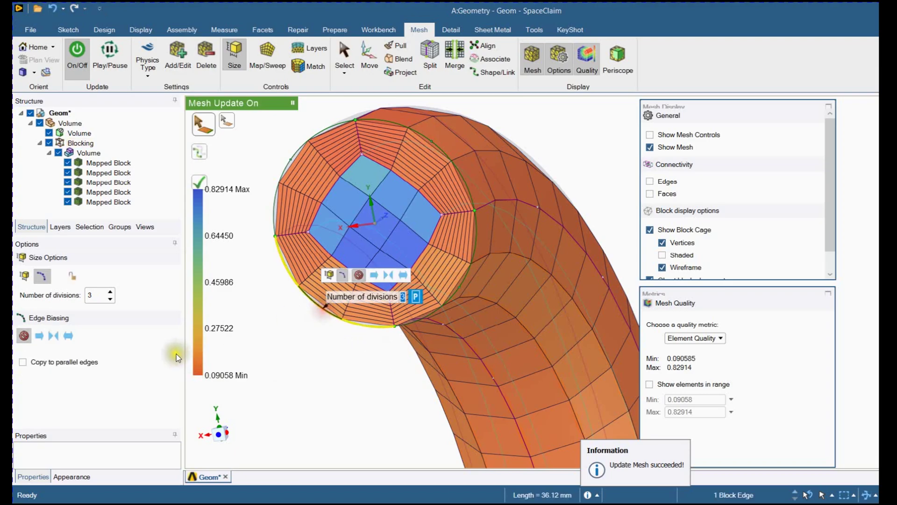
pyautogui.click(24, 363)
pyautogui.doubleClick(81, 297)
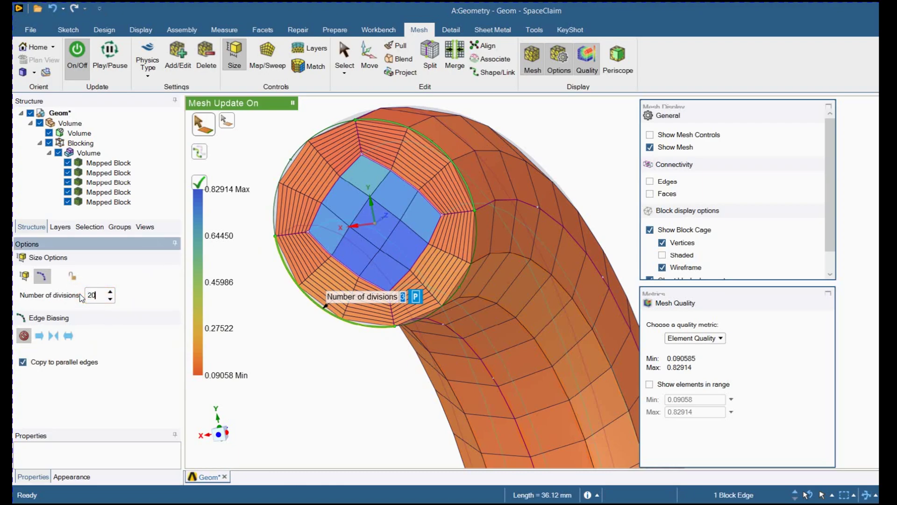
pyautogui.click(202, 182)
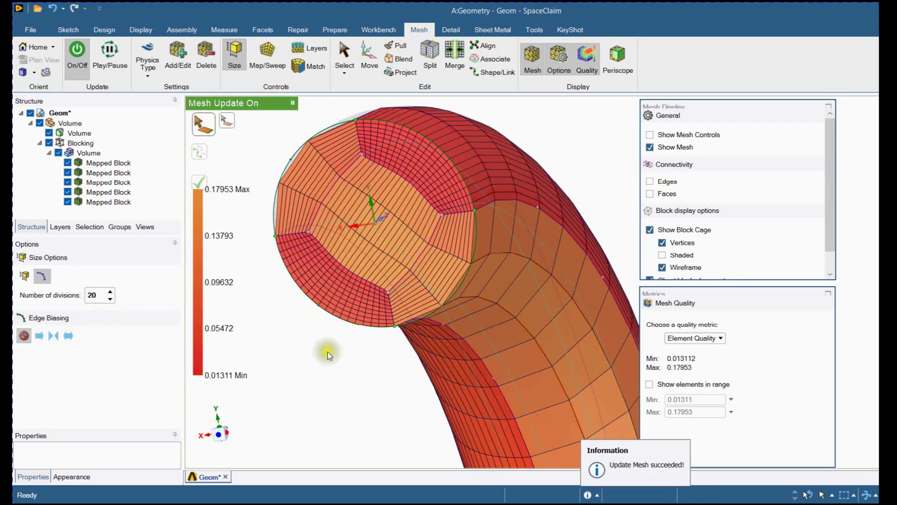
# - Set 20 divisions on the upper-left circular arc edge of the end face and its parallel edges
pyautogui.click(291, 159)
pyautogui.moveTo(95, 298); pyautogui.dragTo(79, 297)
pyautogui.write('20')
pyautogui.press('Return')
pyautogui.click(203, 182)
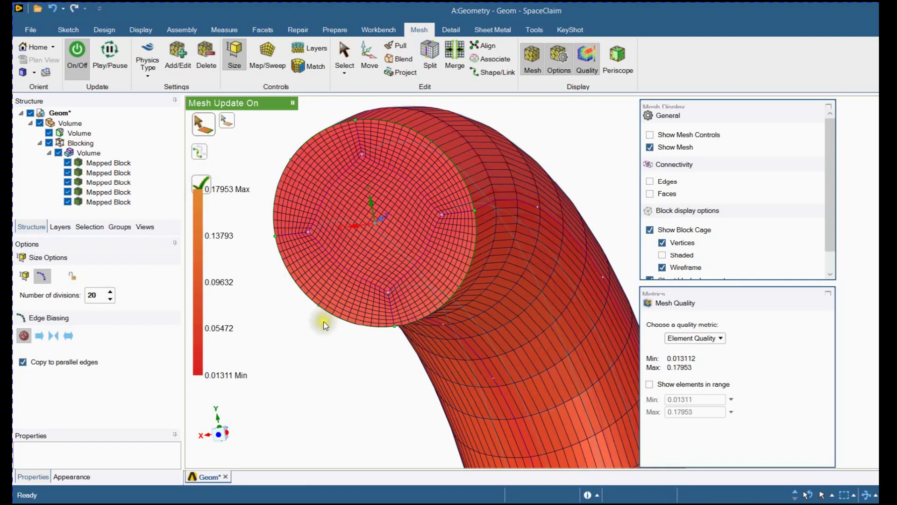
# - Set 40 divisions on the lengthwise block edge along the elbow's bend, copied to the parallel edges
pyautogui.moveTo(358, 384); pyautogui.dragTo(342, 384, button='middle')
pyautogui.keyDown('shift'); pyautogui.moveTo(342, 384); pyautogui.dragTo(321, 395, button='middle'); pyautogui.keyUp('shift')
pyautogui.scroll(-3, 337, 344)
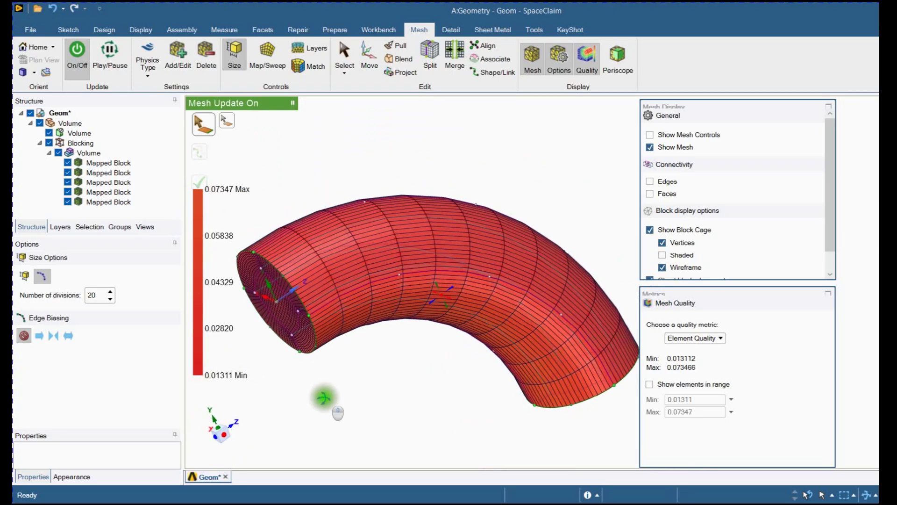
pyautogui.click(377, 287)
pyautogui.moveTo(388, 348); pyautogui.dragTo(423, 348, button='middle')
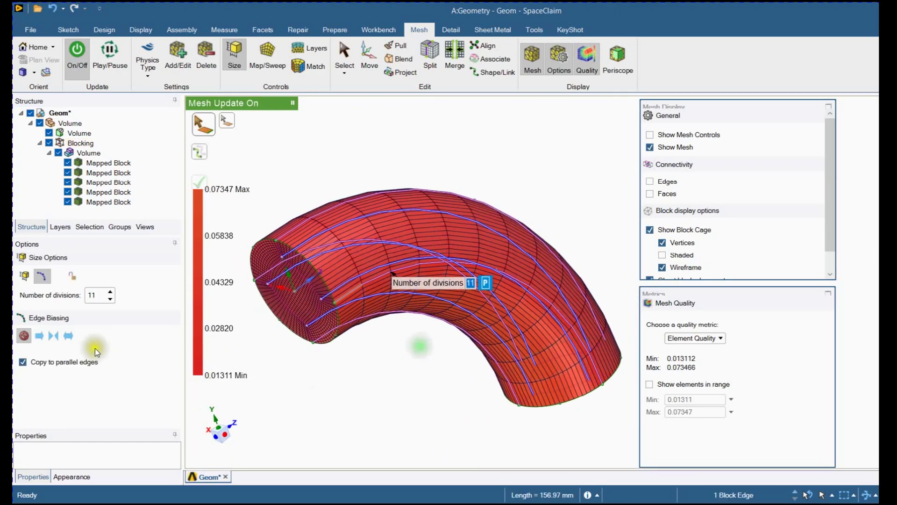
pyautogui.doubleClick(103, 294)
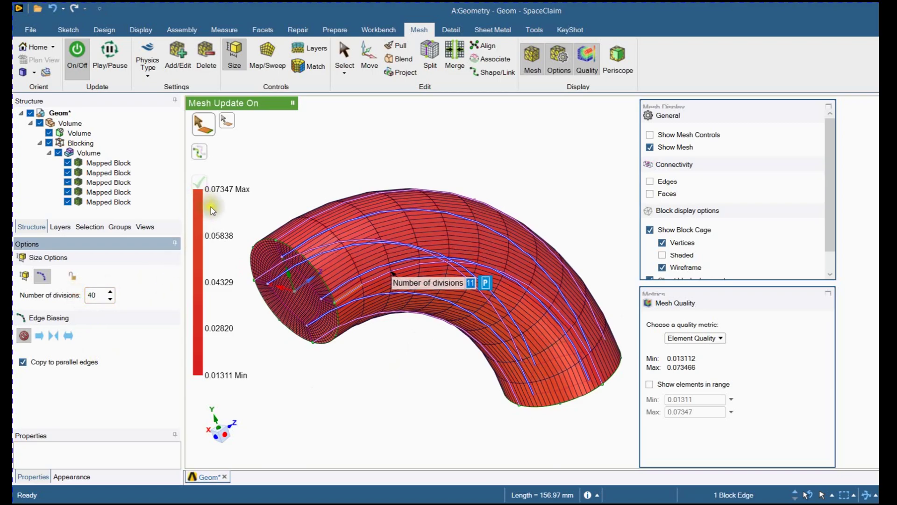
pyautogui.press('Return')
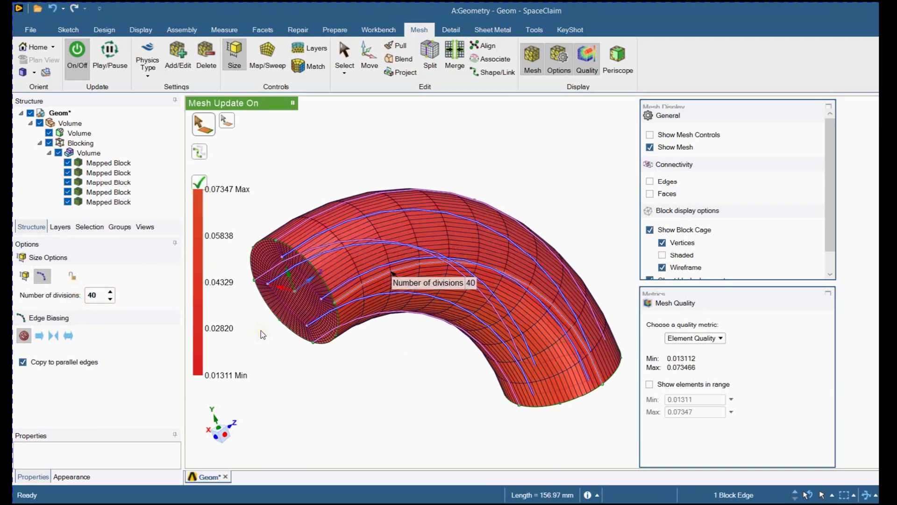
pyautogui.click(204, 186)
# - Set one-way edge biasing by factor with a bias factor of 4 for the short radial edge
pyautogui.moveTo(352, 362); pyautogui.dragTo(501, 262, button='middle')
pyautogui.scroll(3, 393, 357)
pyautogui.keyDown('shift'); pyautogui.moveTo(388, 360); pyautogui.dragTo(388, 479, button='middle'); pyautogui.keyUp('shift')
pyautogui.scroll(3, 367, 284)
pyautogui.keyDown('shift'); pyautogui.moveTo(367, 284); pyautogui.dragTo(511, 340, button='middle'); pyautogui.keyUp('shift')
pyautogui.scroll(4, 301, 270)
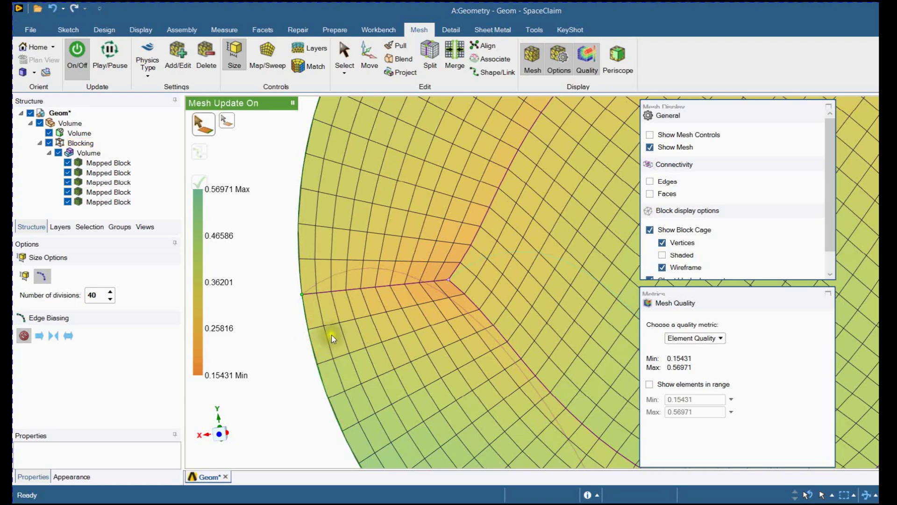
pyautogui.click(349, 291)
pyautogui.scroll(-2, 349, 291)
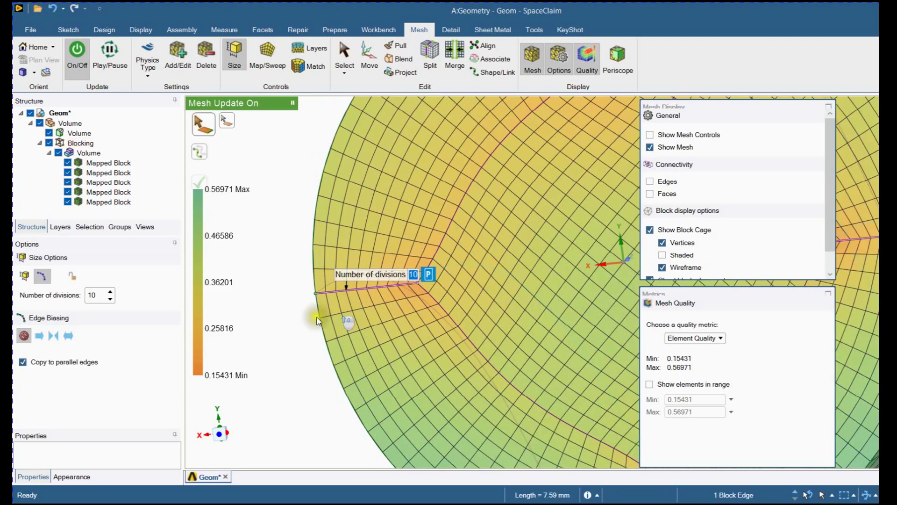
pyautogui.scroll(-2, 302, 358)
pyautogui.click(39, 336)
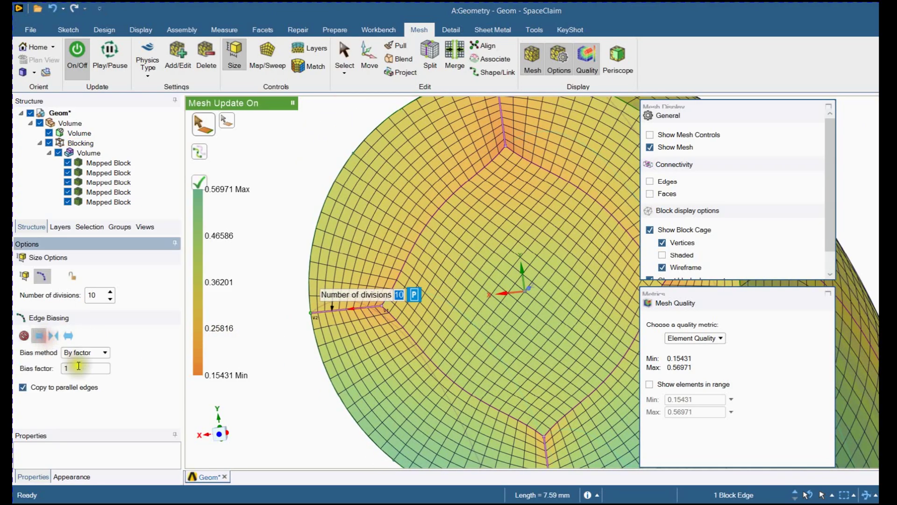
pyautogui.click(54, 368)
pyautogui.write('4')
pyautogui.click(262, 348)
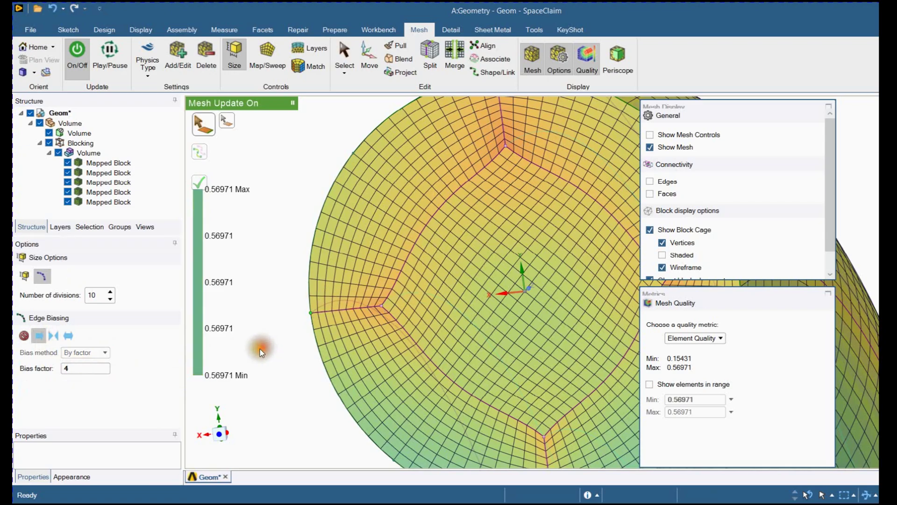
# - Reselect the short radial edge and apply the one-way bias of factor 4 to it and its parallel edges
pyautogui.click(333, 310)
pyautogui.click(39, 335)
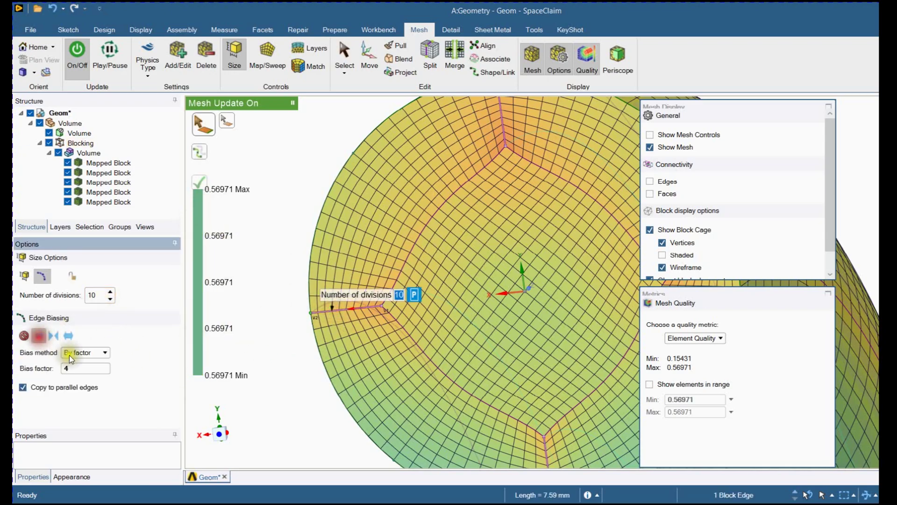
pyautogui.click(202, 182)
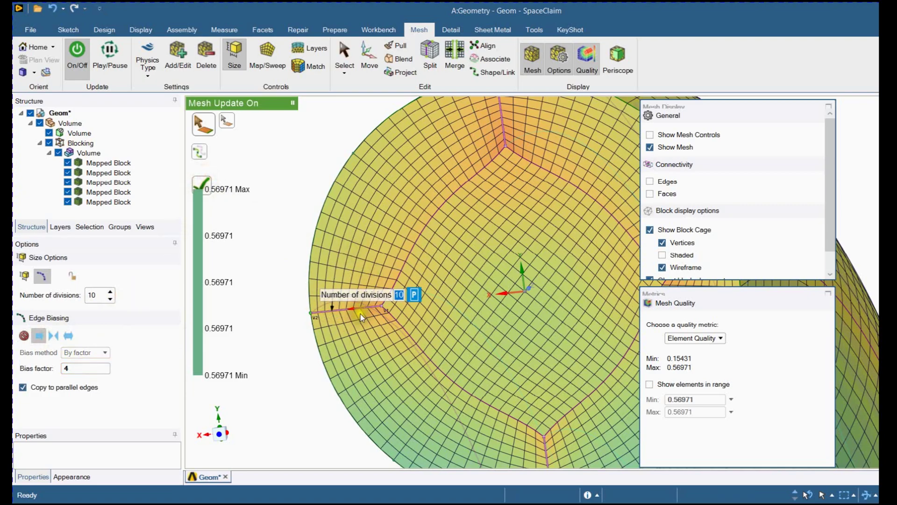
# - Reverse the bias direction on the radial edges so the layers get finer toward the outer pipe wall
pyautogui.scroll(4, 346, 324)
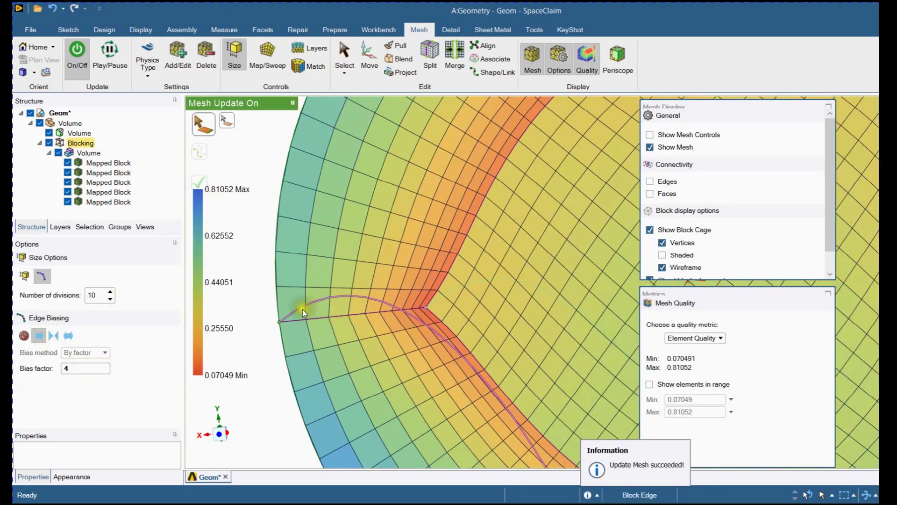
pyautogui.click(313, 318)
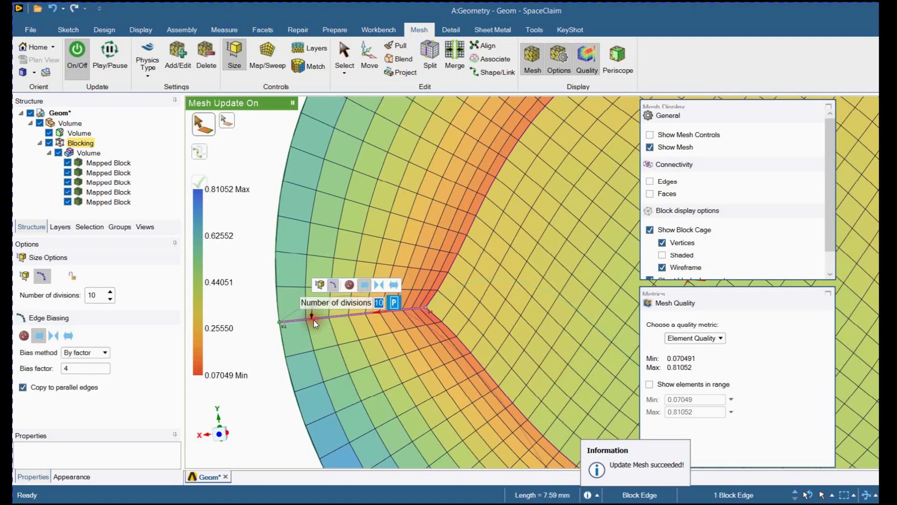
pyautogui.click(382, 318)
pyautogui.click(202, 185)
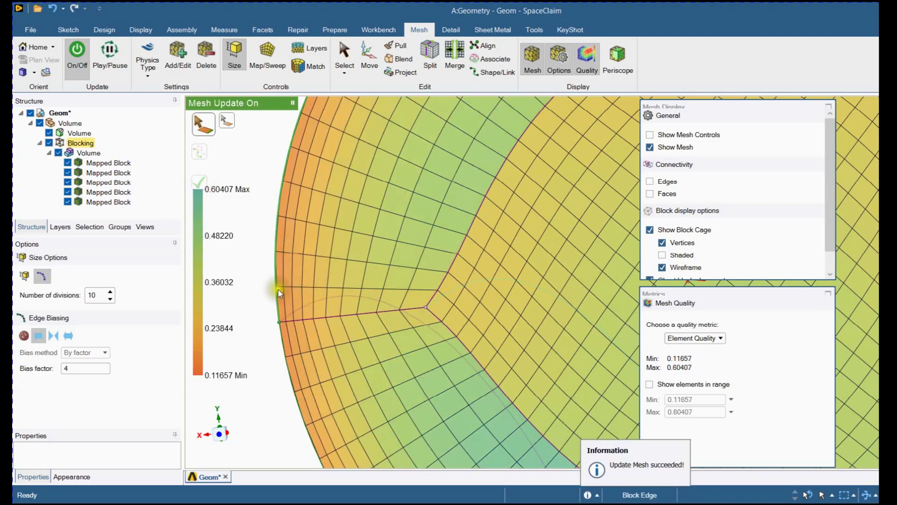
# - Increase the divisions on the lower-left circular arc edge and its parallel edges to 30
pyautogui.scroll(-5, 296, 254)
pyautogui.moveTo(295, 255); pyautogui.dragTo(276, 260, button='middle')
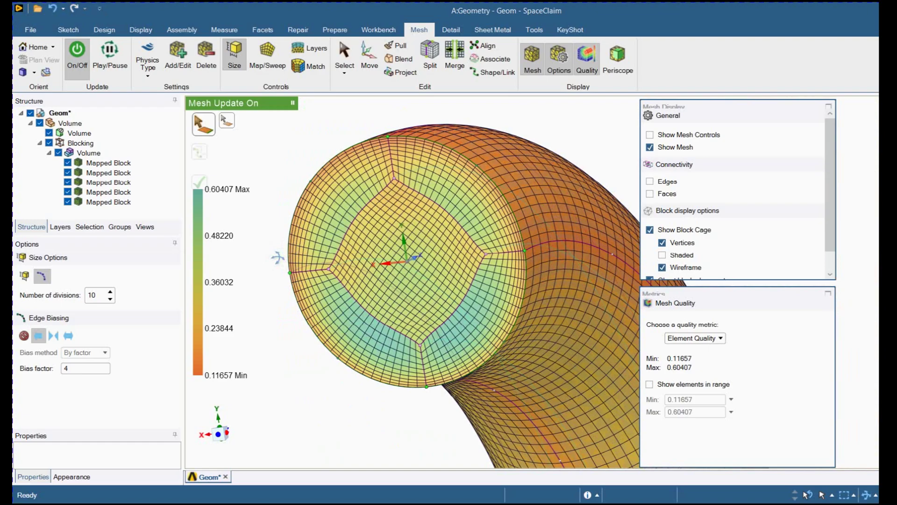
pyautogui.moveTo(310, 386)
pyautogui.mouseDown(button='middle')
pyautogui.moveTo(321, 369)
pyautogui.moveTo(320, 429)
pyautogui.moveTo(329, 360)
pyautogui.mouseUp(button='middle')
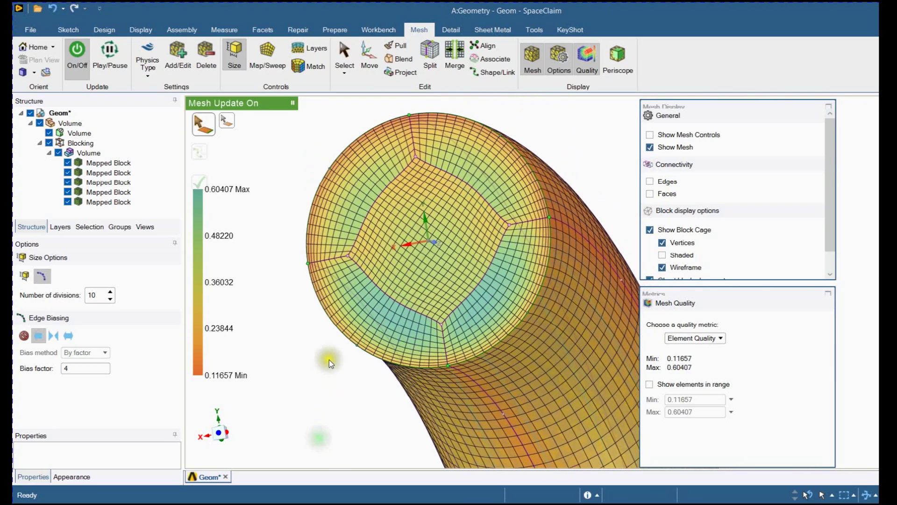
pyautogui.click(346, 334)
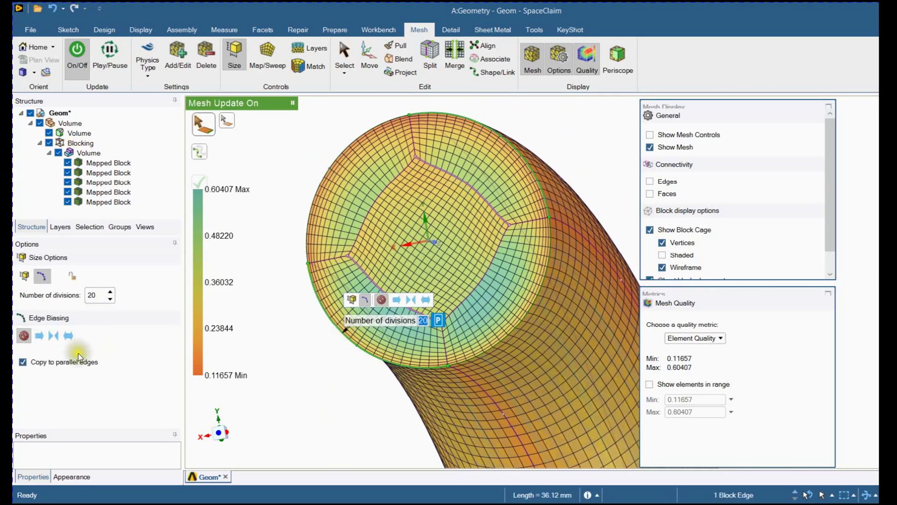
pyautogui.click(110, 291)
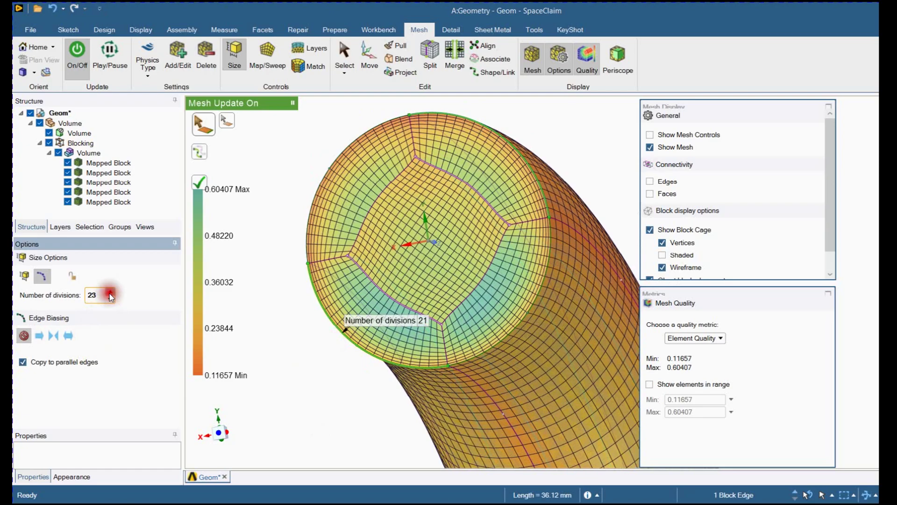
pyautogui.click(110, 293)
pyautogui.click(110, 294)
pyautogui.click(110, 293)
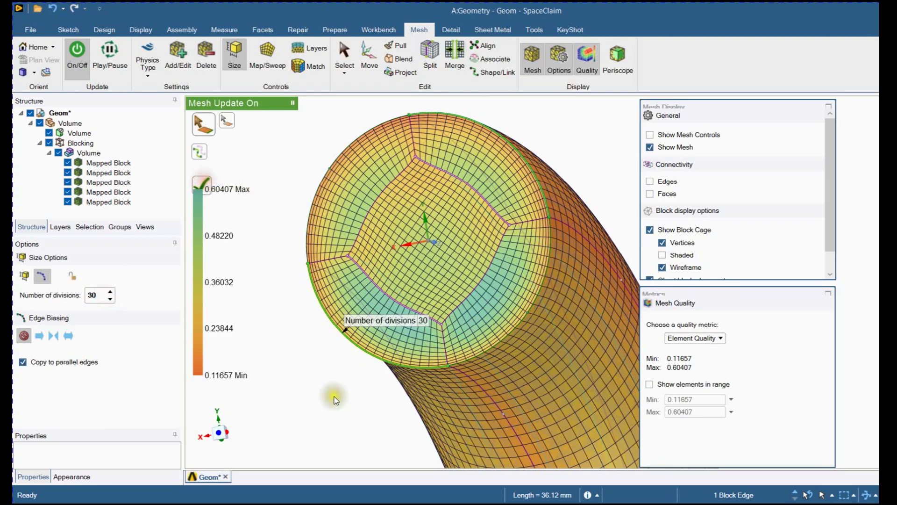
# - Set 30 divisions on the upper-left circular arc edge and its parallel edges, and inspect the refined mesh
pyautogui.scroll(2, 322, 217)
pyautogui.click(307, 192)
pyautogui.doubleClick(94, 296)
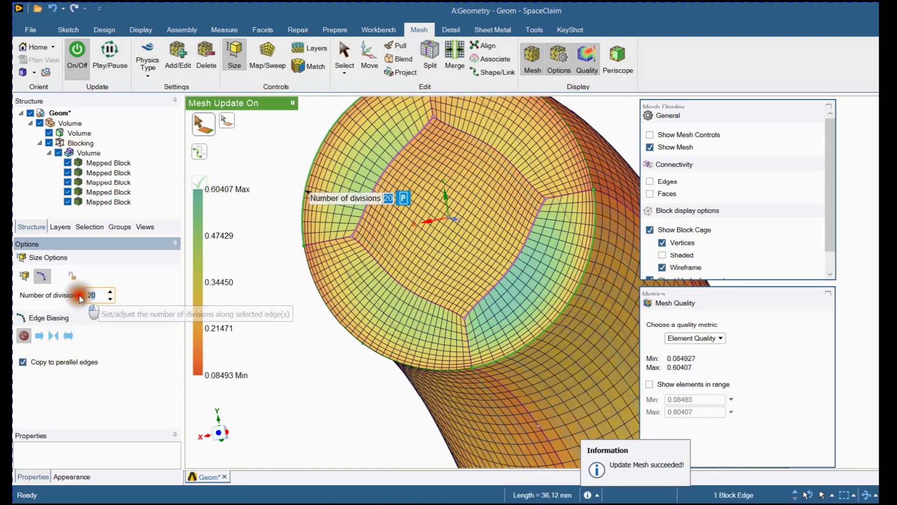
pyautogui.write('30')
pyautogui.press('Return')
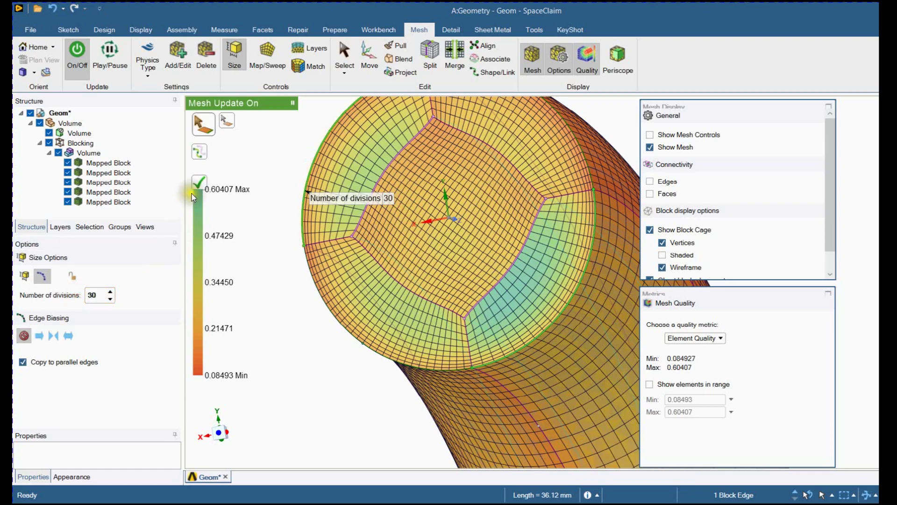
pyautogui.scroll(-1, 318, 316)
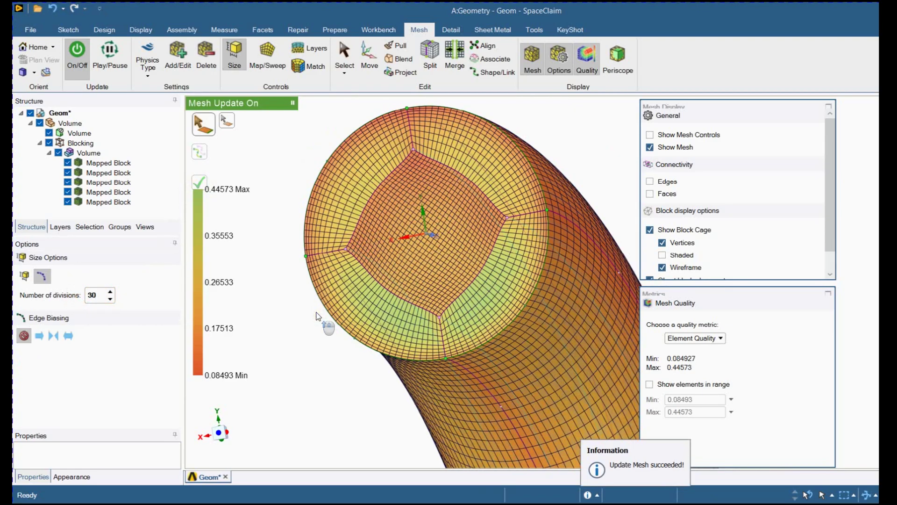
pyautogui.moveTo(317, 316); pyautogui.dragTo(339, 251, button='middle')
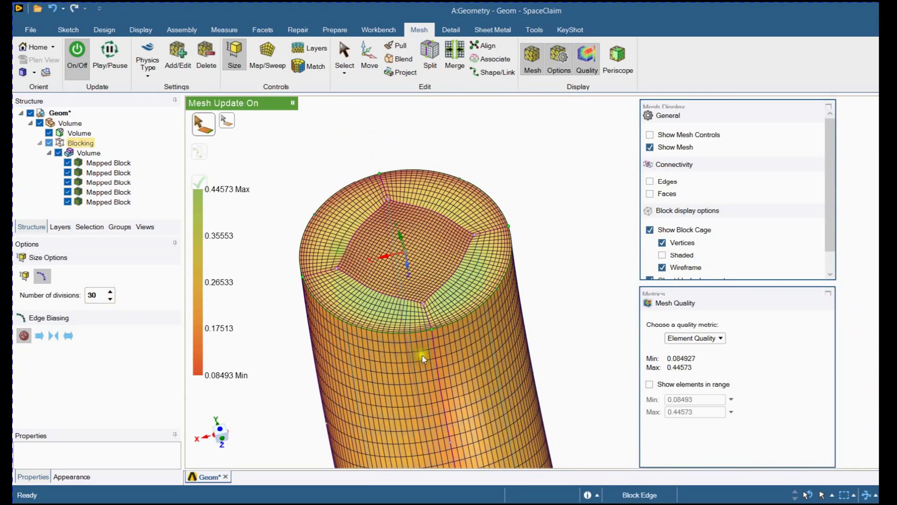
# - Set 80 divisions on a lengthwise edge of the pipe and copy it to its parallel edges
pyautogui.click(438, 355)
pyautogui.moveTo(274, 346); pyautogui.dragTo(282, 251, button='middle')
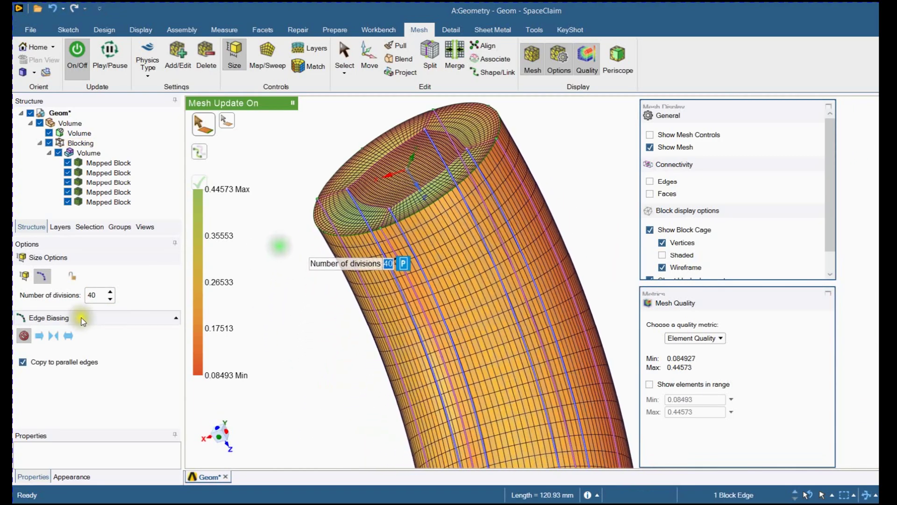
pyautogui.doubleClick(95, 294)
pyautogui.write('80')
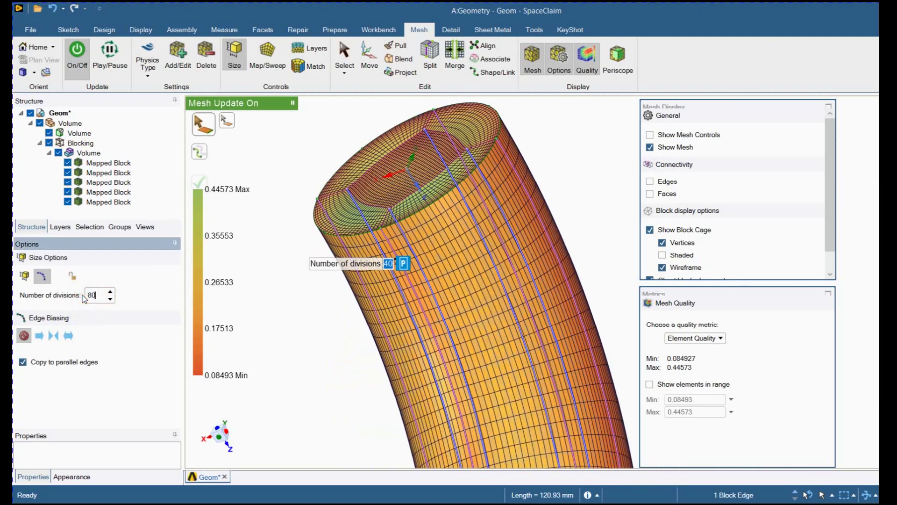
pyautogui.click(200, 183)
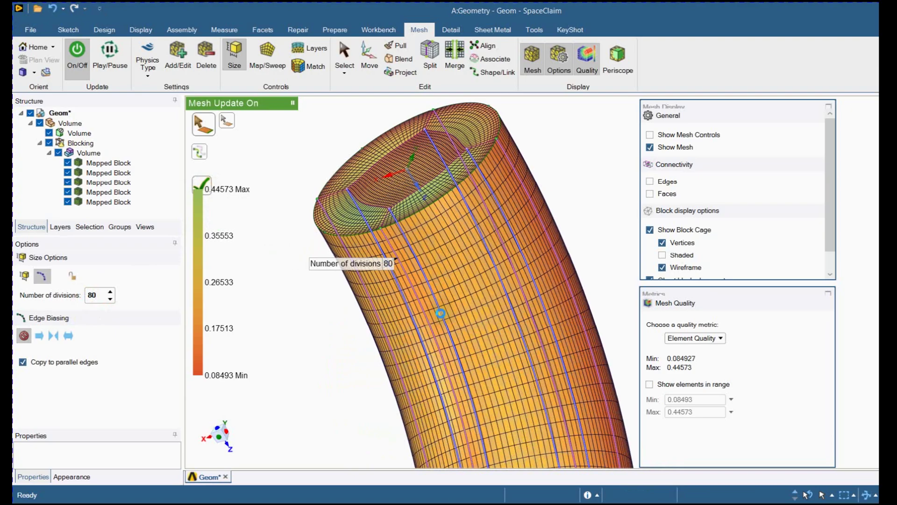
# - Increase the divisions on the lengthwise pipe edge and its parallel edges to 120
pyautogui.moveTo(441, 313); pyautogui.dragTo(413, 340, button='middle')
pyautogui.scroll(4, 372, 245)
pyautogui.moveTo(371, 249); pyautogui.dragTo(394, 252, button='middle')
pyautogui.moveTo(517, 299); pyautogui.dragTo(392, 257, button='middle')
pyautogui.click(425, 232)
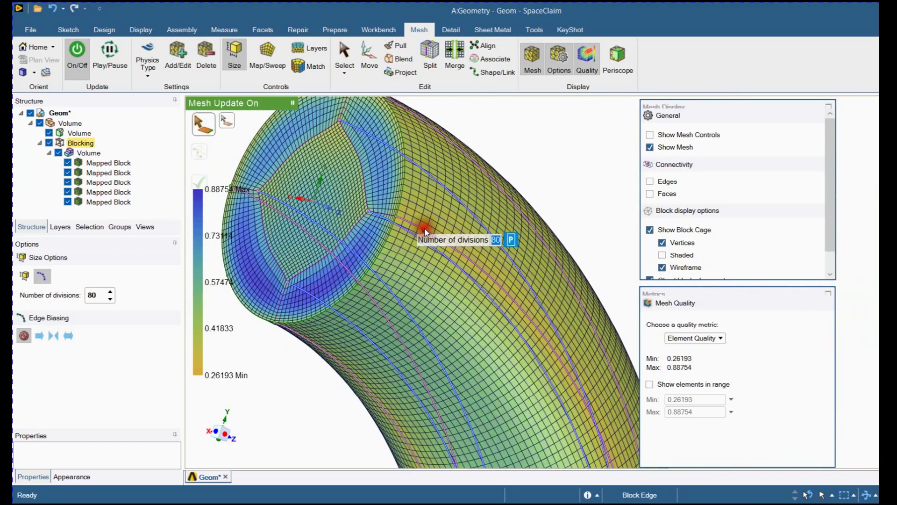
pyautogui.click(77, 296)
pyautogui.write('12')
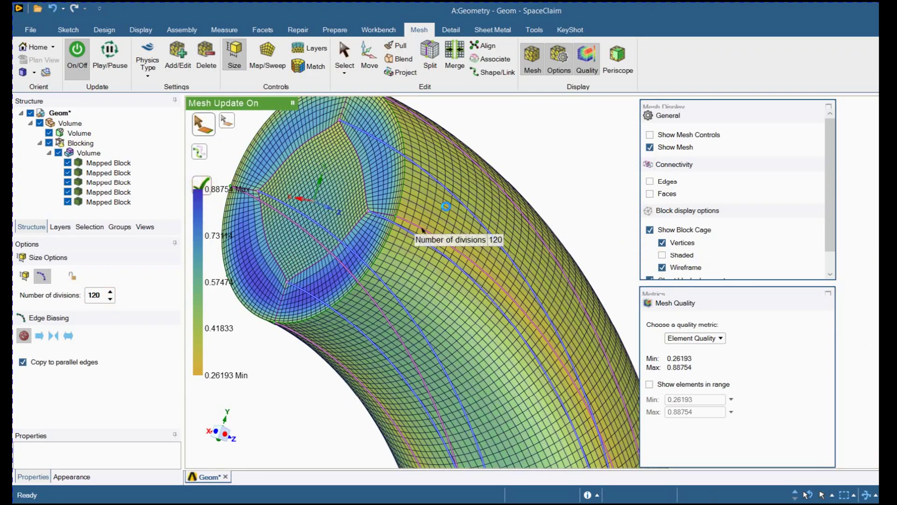
# - Examine the element quality colouring across the pipe's end face and along its bend
pyautogui.moveTo(446, 206); pyautogui.dragTo(552, 325, button='middle')
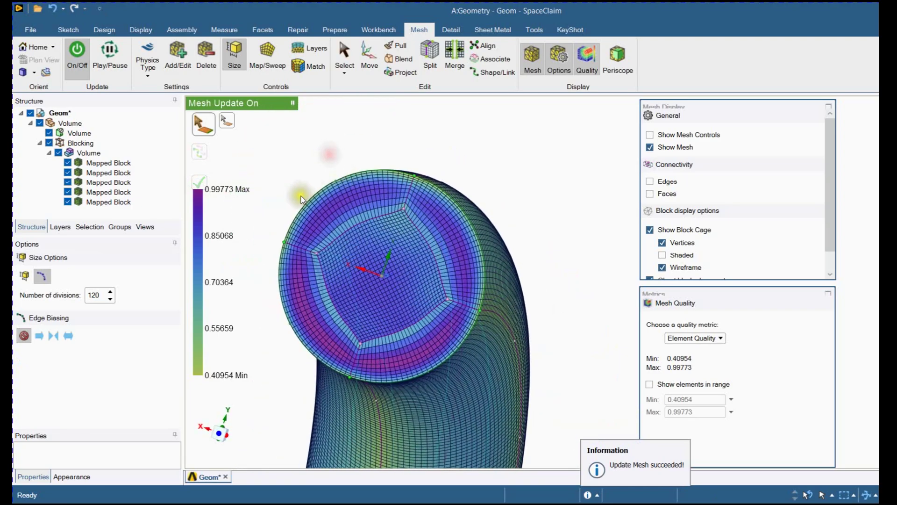
pyautogui.scroll(5, 299, 199)
pyautogui.scroll(-4, 340, 195)
pyautogui.scroll(2, 399, 333)
pyautogui.moveTo(400, 331)
pyautogui.mouseDown(button='middle')
pyautogui.moveTo(406, 206)
pyautogui.moveTo(391, 318)
pyautogui.mouseUp(button='middle')
pyautogui.scroll(-2, 244, 421)
pyautogui.scroll(2, 311, 357)
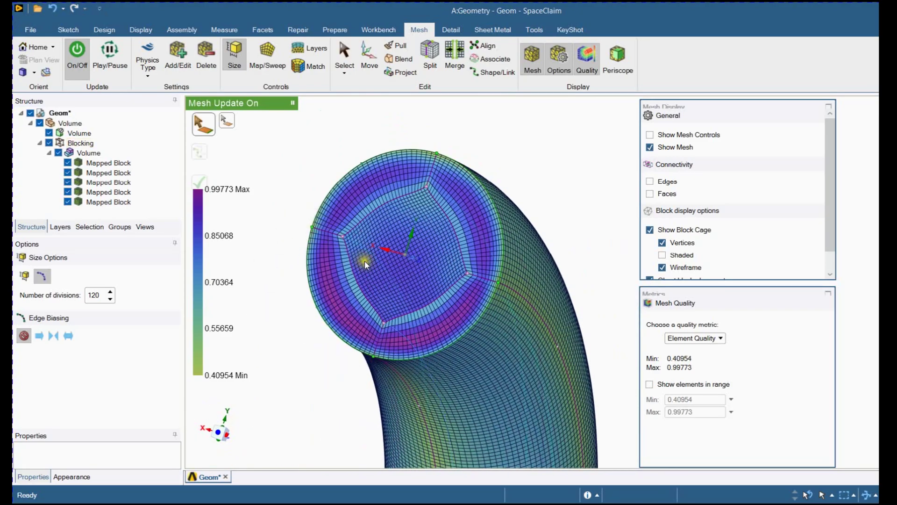
# - Hide the solid volume and outer blocks so only the central mapped block shows, and set the quality metric to Aspect Ratio
pyautogui.click(49, 143)
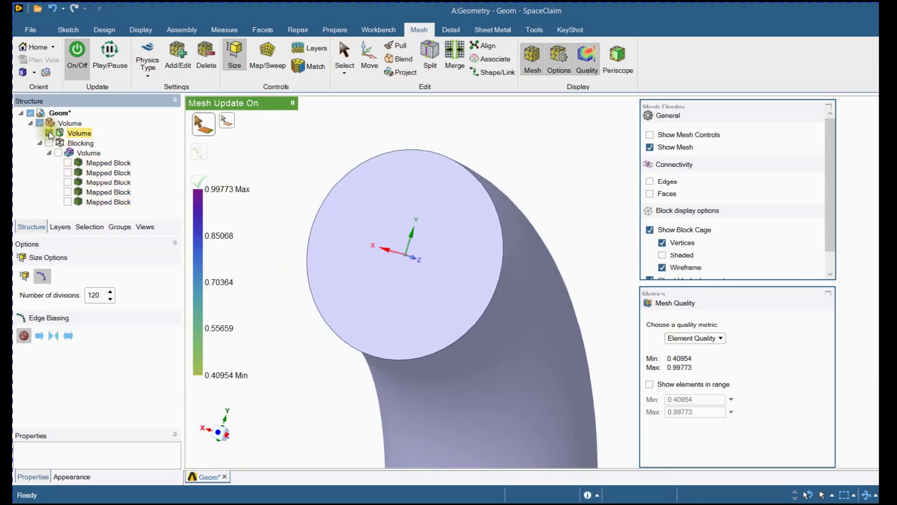
pyautogui.click(49, 134)
pyautogui.click(68, 202)
pyautogui.moveTo(267, 256); pyautogui.dragTo(464, 352, button='middle')
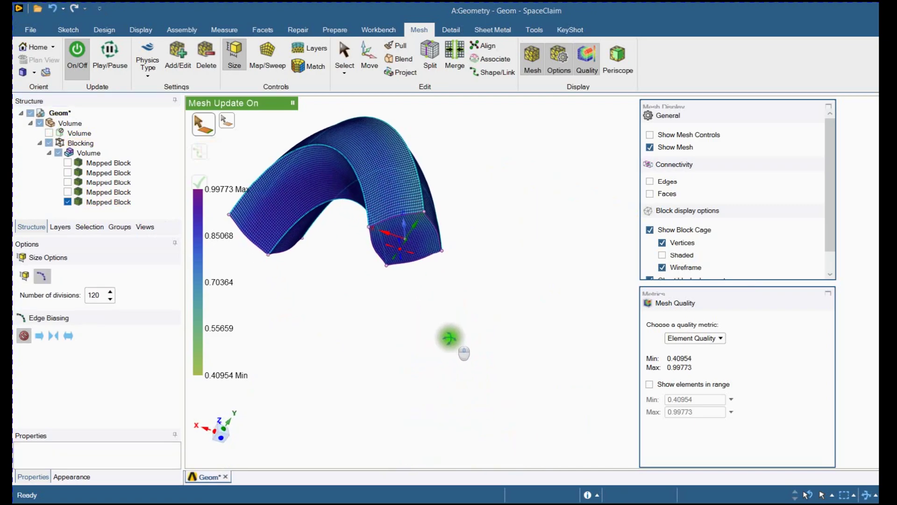
pyautogui.moveTo(396, 331); pyautogui.dragTo(415, 324, button='middle')
pyautogui.click(679, 339)
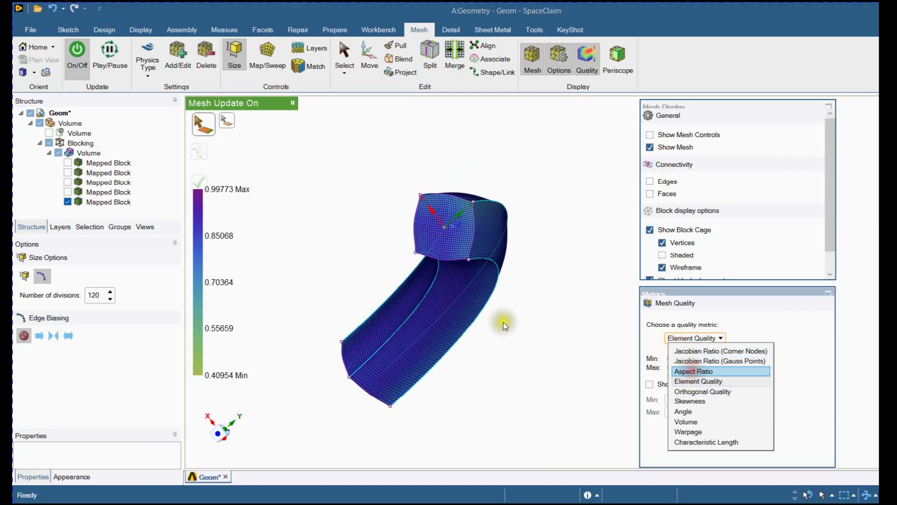
pyautogui.moveTo(362, 215)
pyautogui.mouseDown(button='middle')
pyautogui.moveTo(465, 286)
pyautogui.moveTo(297, 275)
pyautogui.moveTo(288, 340)
pyautogui.moveTo(280, 264)
pyautogui.moveTo(291, 202)
pyautogui.moveTo(398, 206)
pyautogui.moveTo(388, 232)
pyautogui.moveTo(366, 209)
pyautogui.mouseUp(button='middle')
# - Set 160 divisions on the central block's lengthwise edge and its parallel edges
pyautogui.click(374, 218)
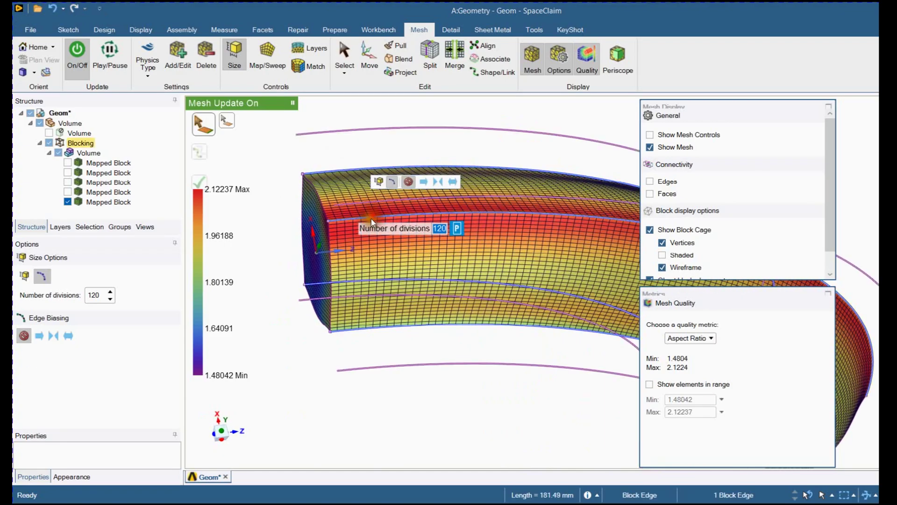
pyautogui.doubleClick(101, 297)
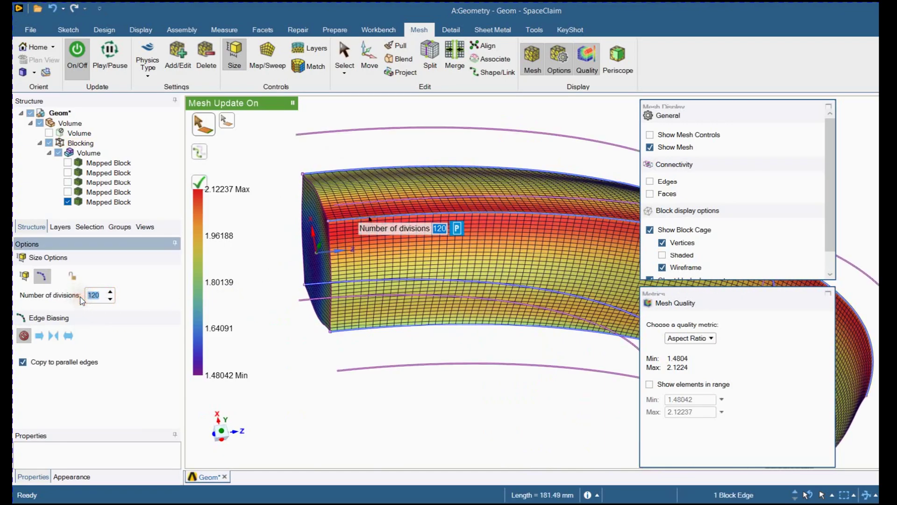
pyautogui.write('160')
pyautogui.press('Return')
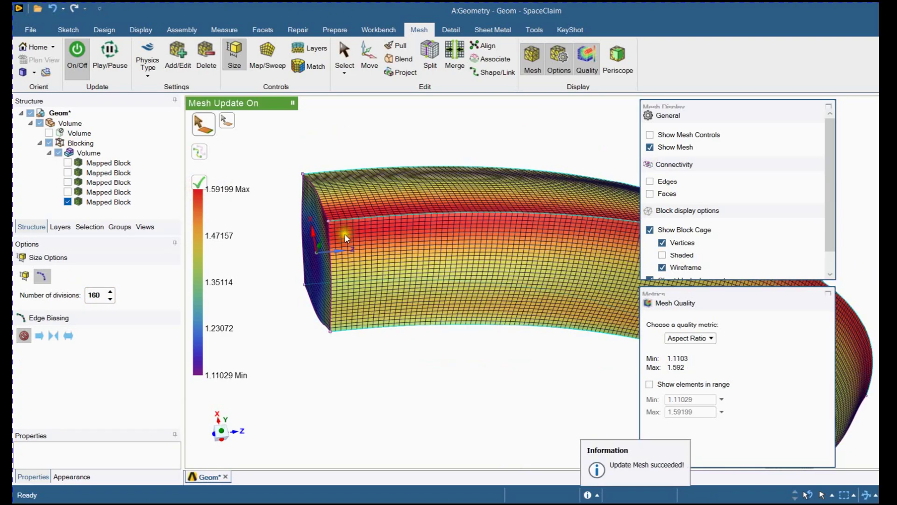
pyautogui.click(376, 359)
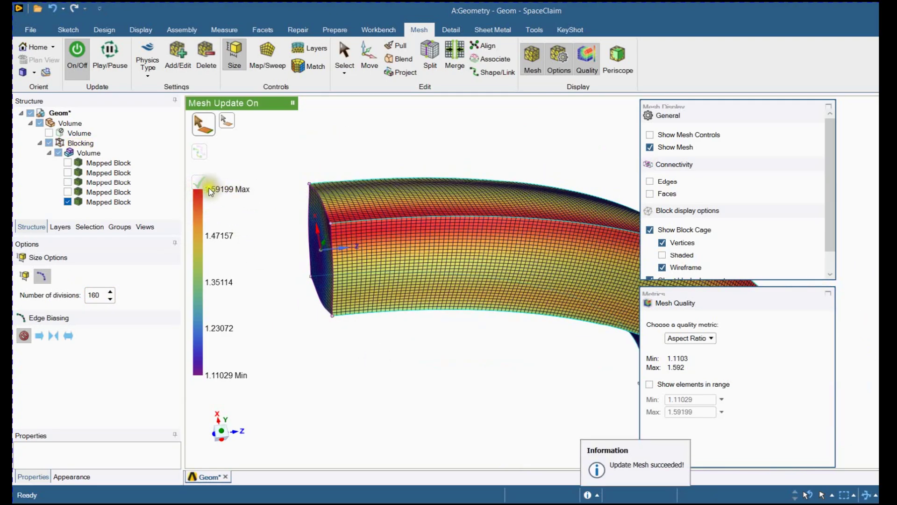
# - Show the four outer mapped blocks again around the central block
pyautogui.moveTo(365, 217); pyautogui.dragTo(503, 326, button='middle')
pyautogui.moveTo(490, 318); pyautogui.dragTo(492, 318, button='middle')
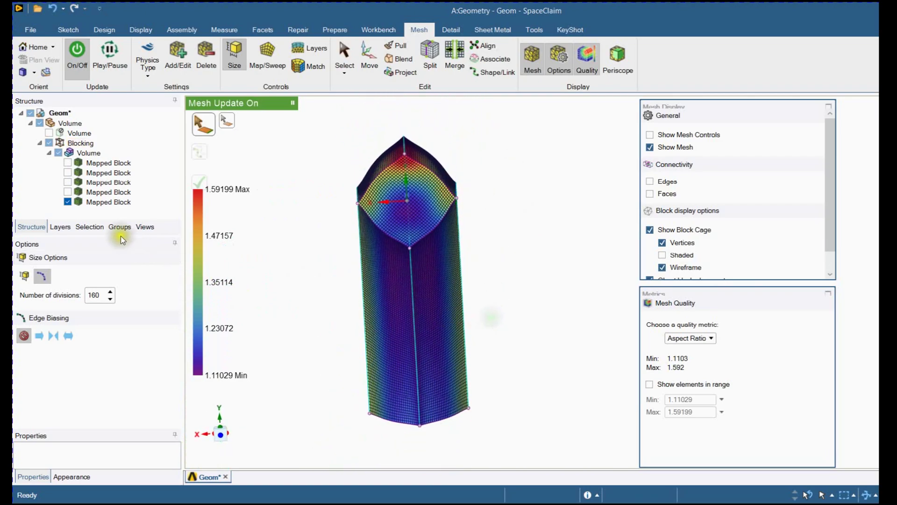
pyautogui.click(68, 163)
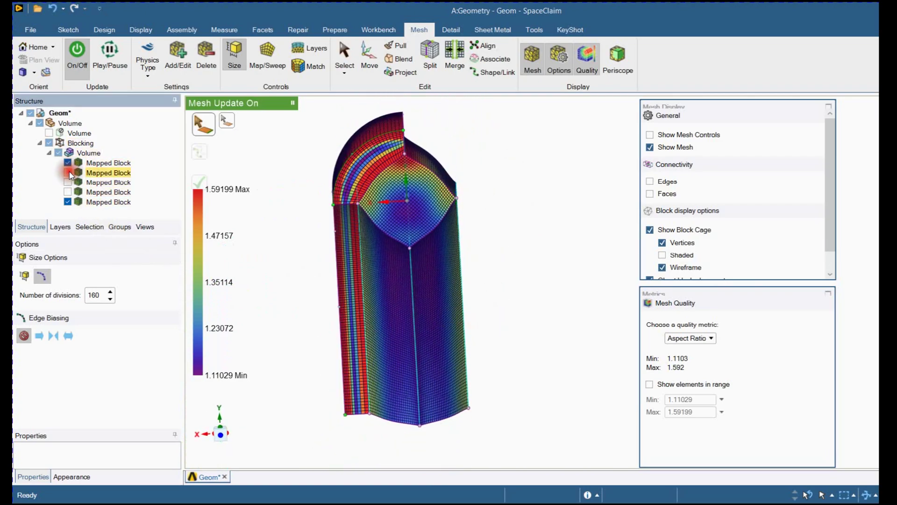
pyautogui.click(68, 173)
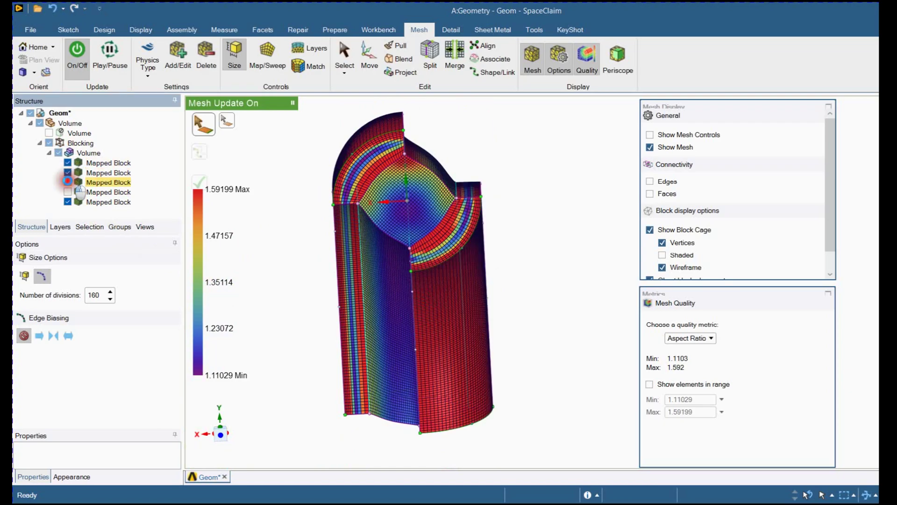
pyautogui.click(67, 182)
pyautogui.click(68, 192)
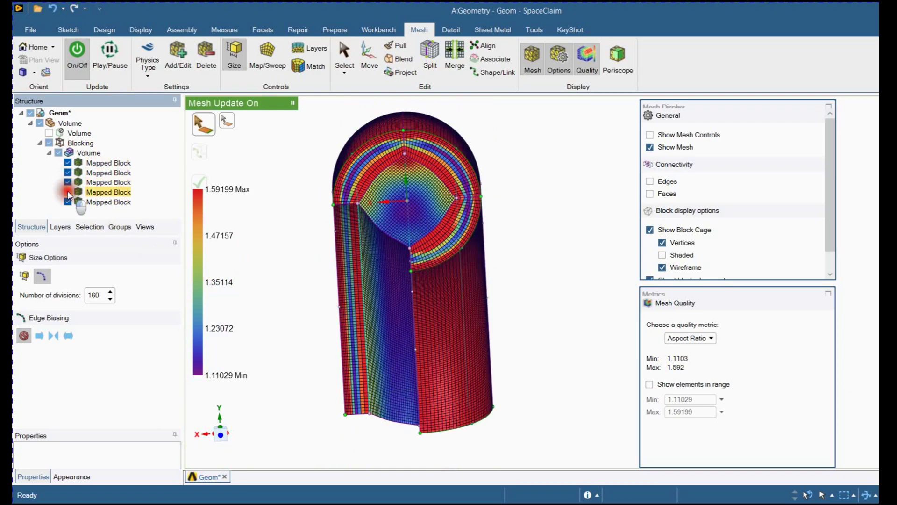
pyautogui.click(68, 192)
# - Examine the aspect ratio in the outer ring of the end face and check the sizing of the short radial edge
pyautogui.scroll(3, 411, 230)
pyautogui.moveTo(408, 229)
pyautogui.mouseDown(button='middle')
pyautogui.moveTo(380, 203)
pyautogui.moveTo(403, 281)
pyautogui.moveTo(404, 244)
pyautogui.mouseUp(button='middle')
pyautogui.scroll(3, 308, 187)
pyautogui.moveTo(318, 187); pyautogui.dragTo(316, 210, button='middle')
pyautogui.click(446, 148)
pyautogui.moveTo(445, 147); pyautogui.dragTo(400, 317, button='middle')
pyautogui.click(436, 188)
pyautogui.moveTo(437, 188); pyautogui.dragTo(448, 209, button='middle')
pyautogui.scroll(-4, 431, 261)
pyautogui.click(431, 262)
pyautogui.moveTo(434, 141); pyautogui.dragTo(420, 176, button='middle')
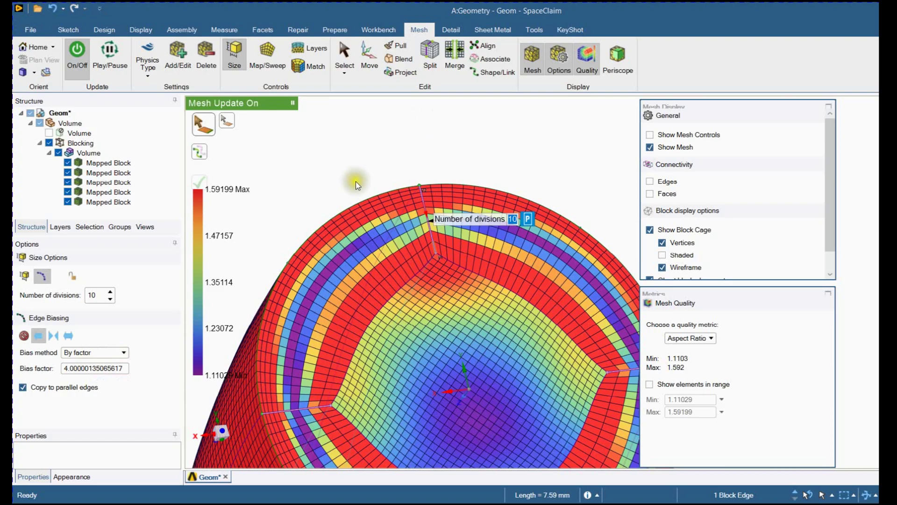
pyautogui.click(368, 146)
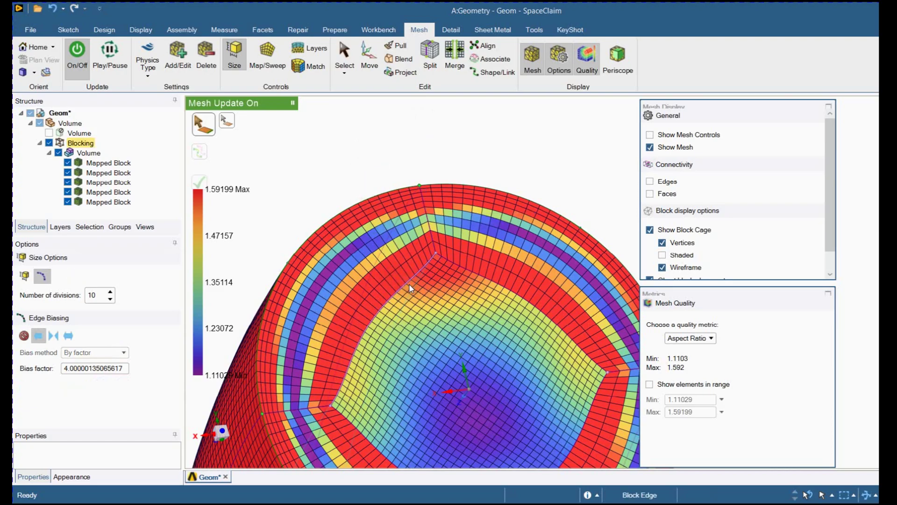
# - Set 20 divisions on the short radial edge and its parallel edges, keeping the one-way bias
pyautogui.click(431, 227)
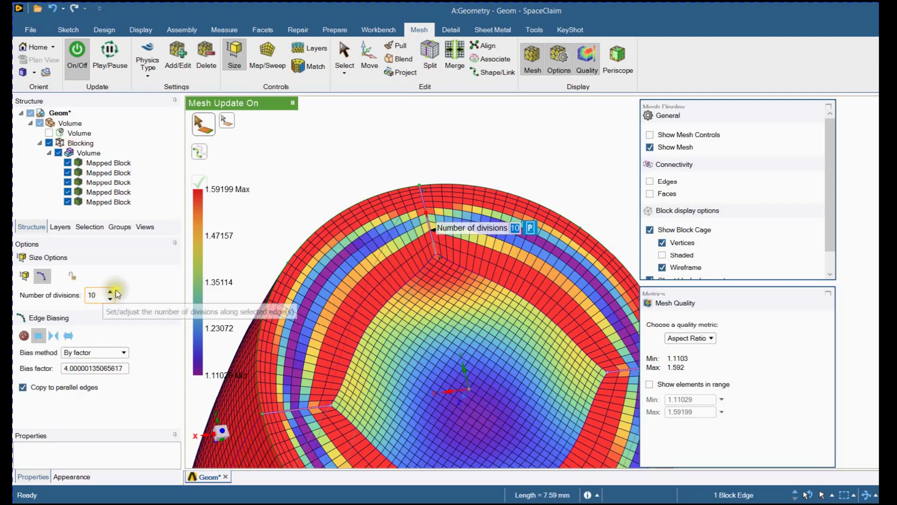
pyautogui.click(71, 296)
pyautogui.write('20')
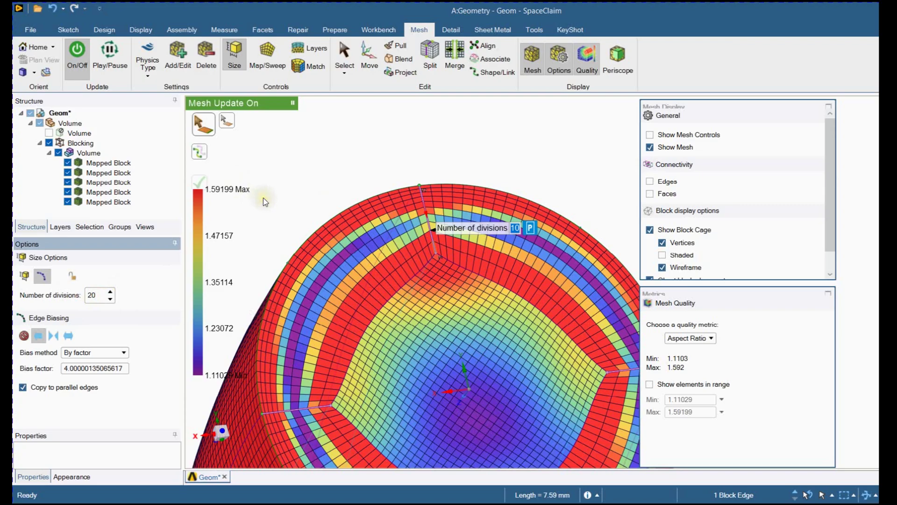
pyautogui.press('Return')
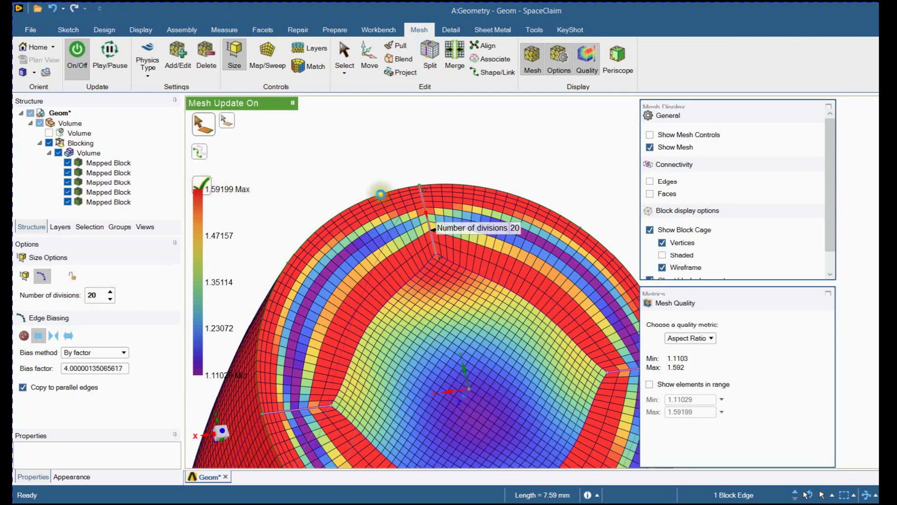
pyautogui.press('Escape')
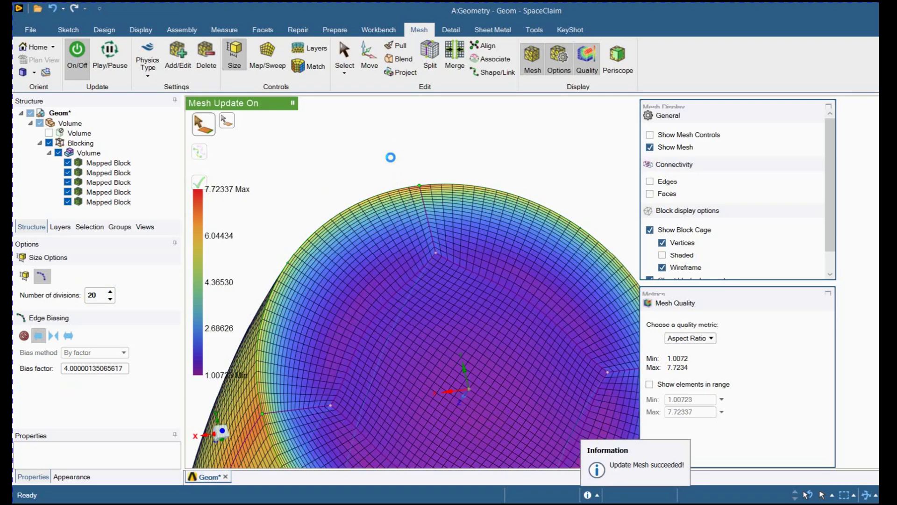
# - Examine the aspect ratio of the thin wall layers around the end face and on the outer pipe surface
pyautogui.moveTo(390, 157); pyautogui.dragTo(351, 158, button='middle')
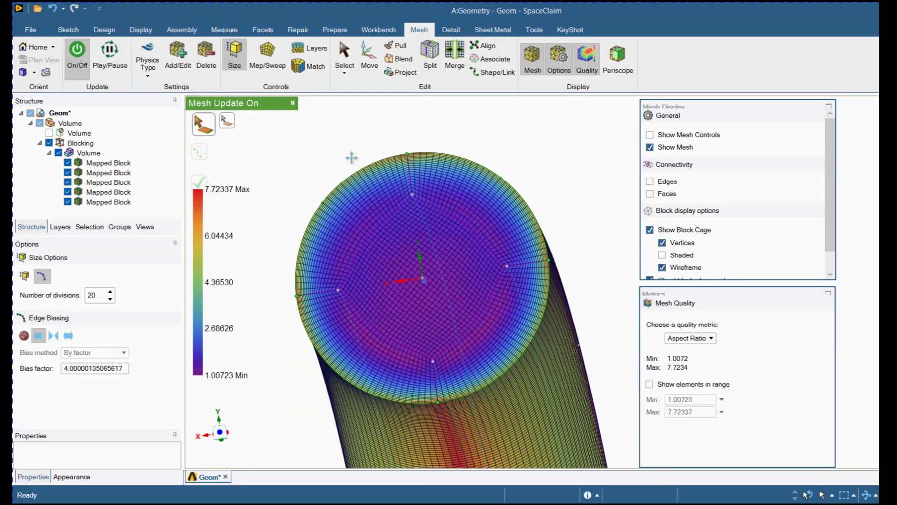
pyautogui.scroll(4, 301, 265)
pyautogui.moveTo(299, 269); pyautogui.dragTo(300, 360, button='middle')
pyautogui.scroll(-3, 390, 222)
pyautogui.moveTo(391, 222); pyautogui.dragTo(365, 238, button='middle')
pyautogui.scroll(4, 403, 213)
pyautogui.moveTo(402, 211); pyautogui.dragTo(407, 243, button='middle')
pyautogui.scroll(-6, 449, 266)
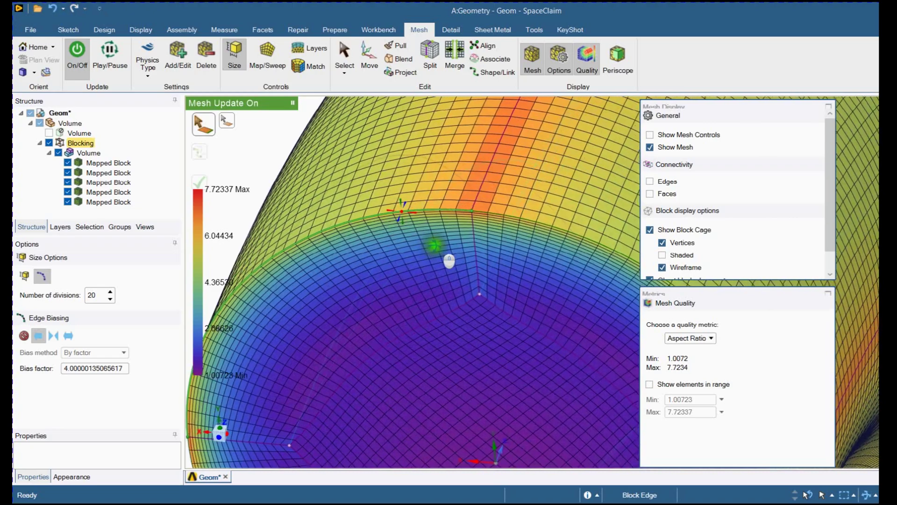
pyautogui.moveTo(495, 284); pyautogui.dragTo(527, 354, button='middle')
pyautogui.scroll(3, 352, 159)
pyautogui.scroll(5, 353, 159)
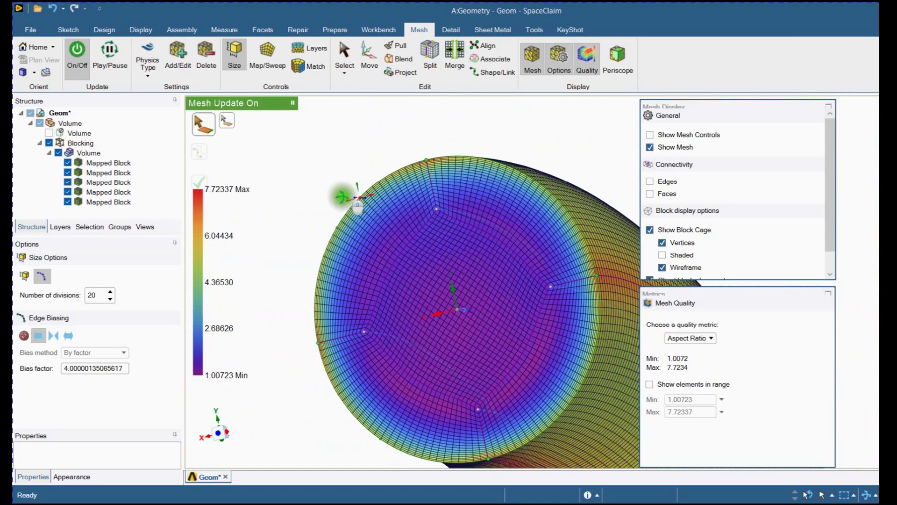
pyautogui.click(386, 169)
pyautogui.doubleClick(93, 295)
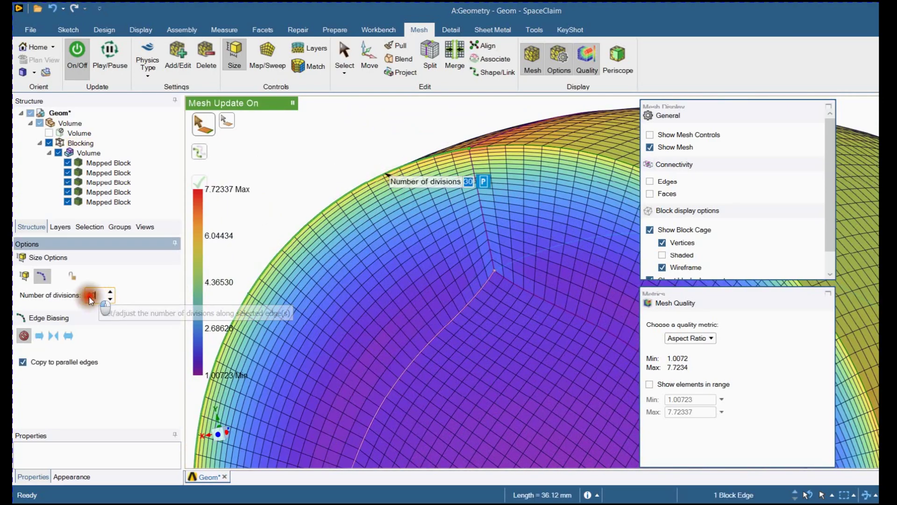
pyautogui.write('40')
pyautogui.press('Return')
pyautogui.click(275, 190)
# - Select both upper circular arc edges of the end face and set 40 divisions on them and their parallel edges
pyautogui.click(428, 154)
pyautogui.keyDown('ctrl'); pyautogui.click(501, 149); pyautogui.keyUp('ctrl')
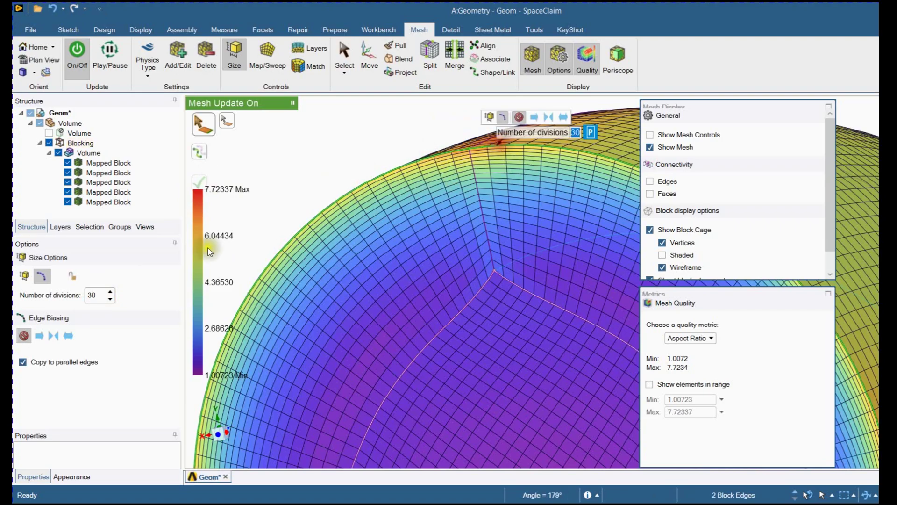
pyautogui.doubleClick(96, 296)
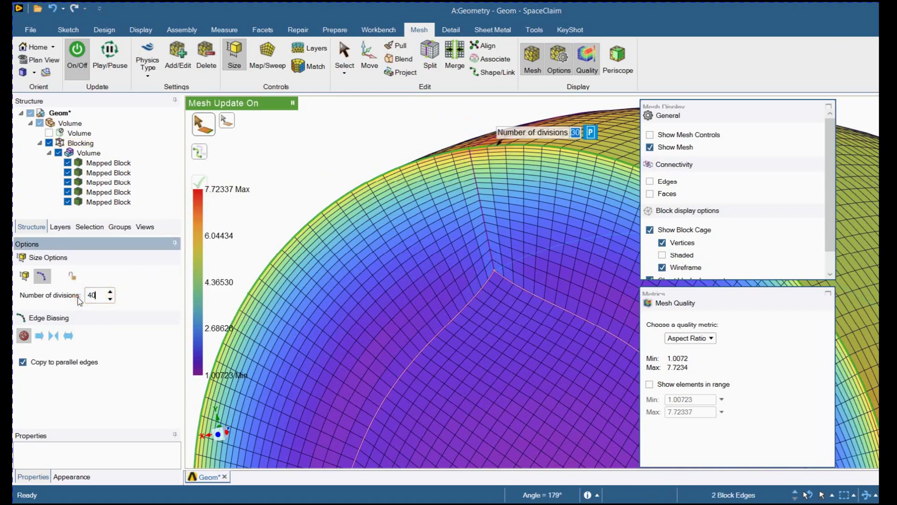
pyautogui.press('Return')
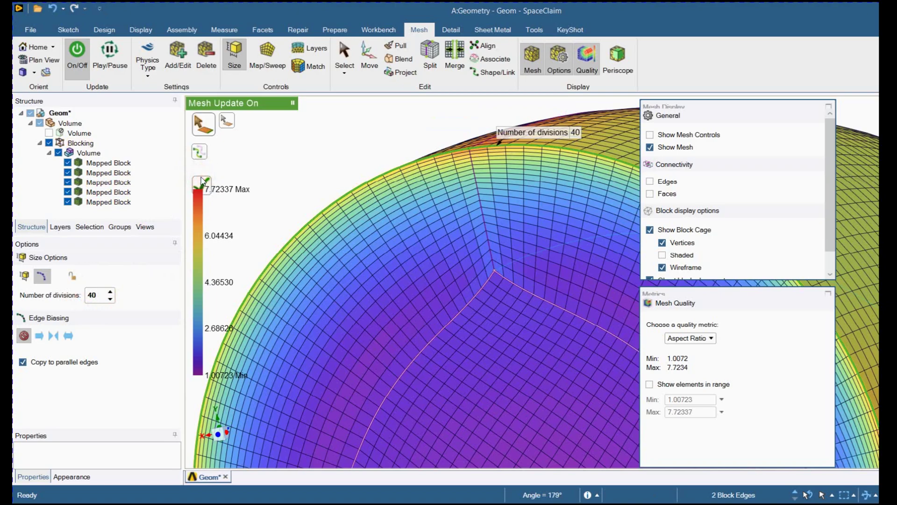
pyautogui.click(415, 146)
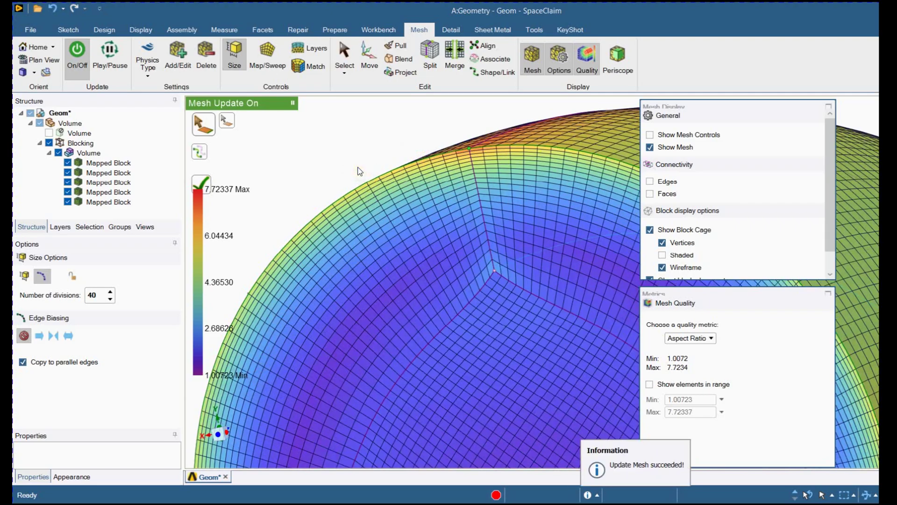
pyautogui.scroll(-2, 358, 171)
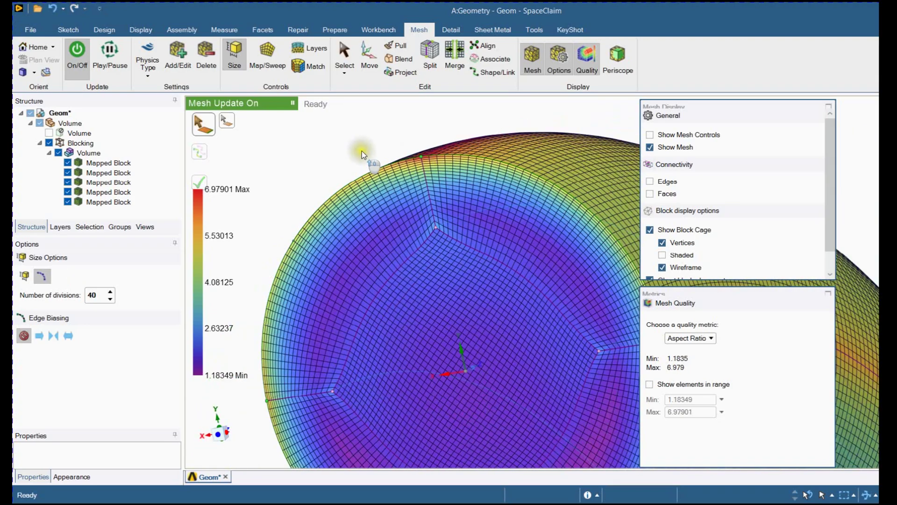
pyautogui.scroll(-5, 362, 151)
pyautogui.moveTo(342, 201); pyautogui.dragTo(395, 155, button='middle')
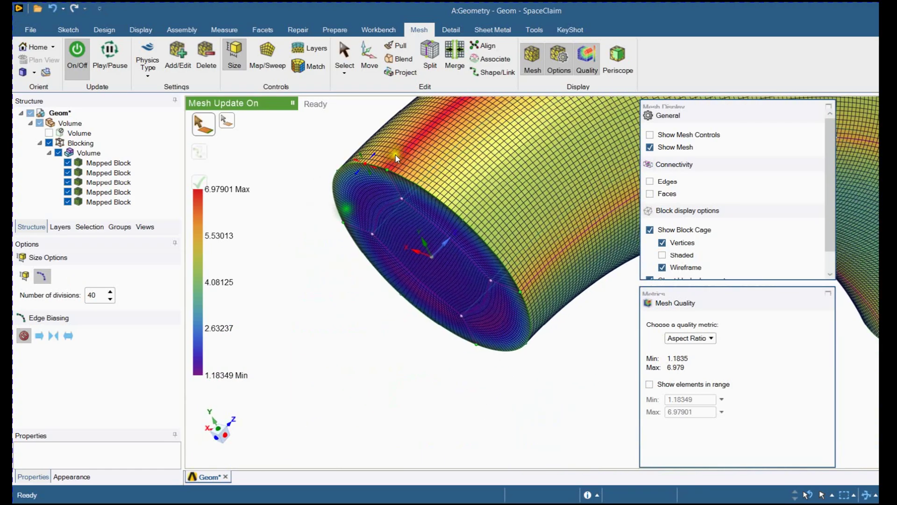
pyautogui.scroll(6, 408, 183)
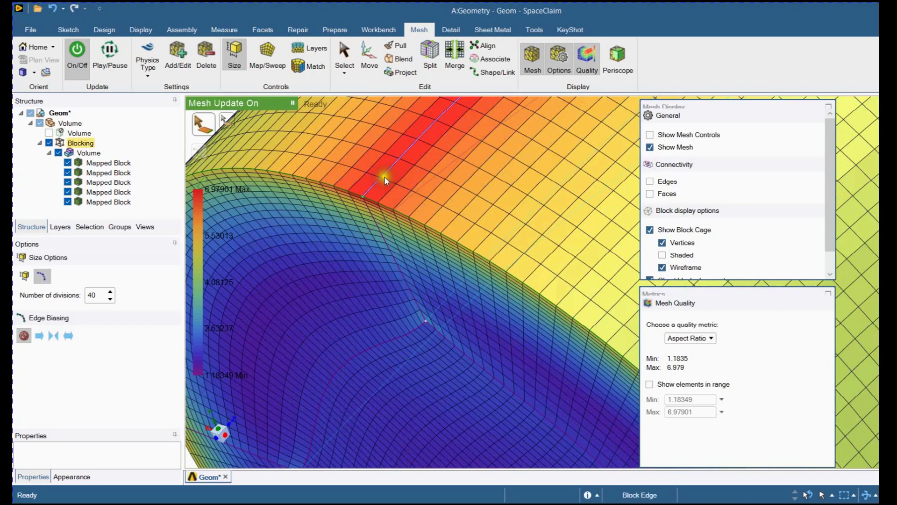
# - Set 180 divisions on the lengthwise block edge along the upper pipe surface and copy them to its parallel edges
pyautogui.click(383, 174)
pyautogui.scroll(-4, 383, 175)
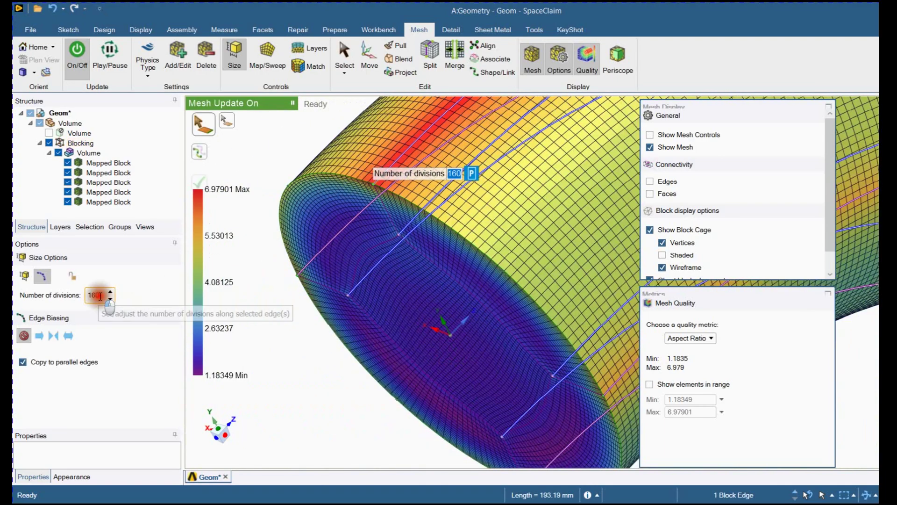
pyautogui.click(98, 296)
pyautogui.write('1')
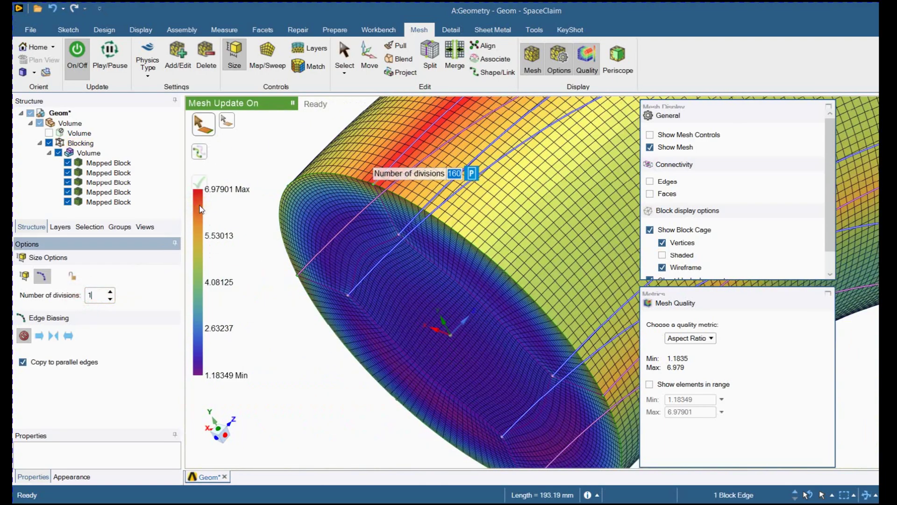
pyautogui.write('80')
pyautogui.press('Return')
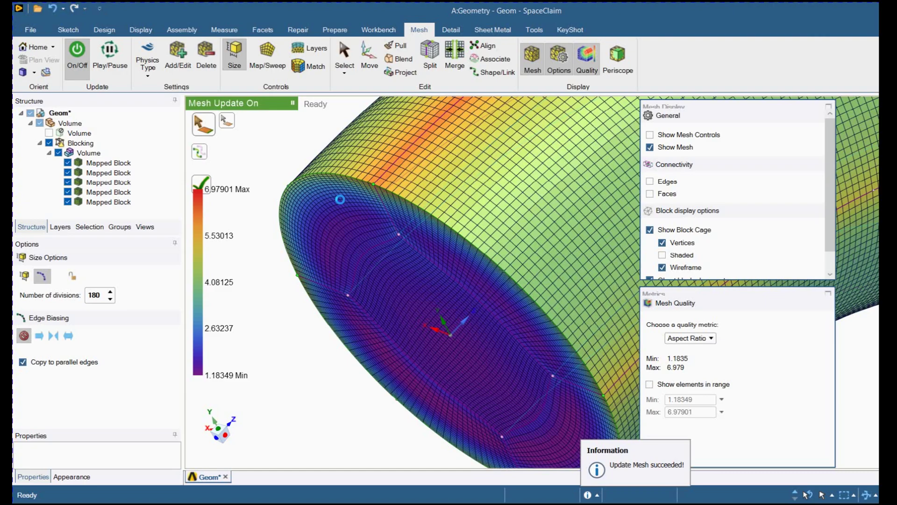
# - Examine the aspect ratio on the end face and pipe wall, and switch the quality metric to Element Quality to inspect the elbow
pyautogui.scroll(-6, 341, 201)
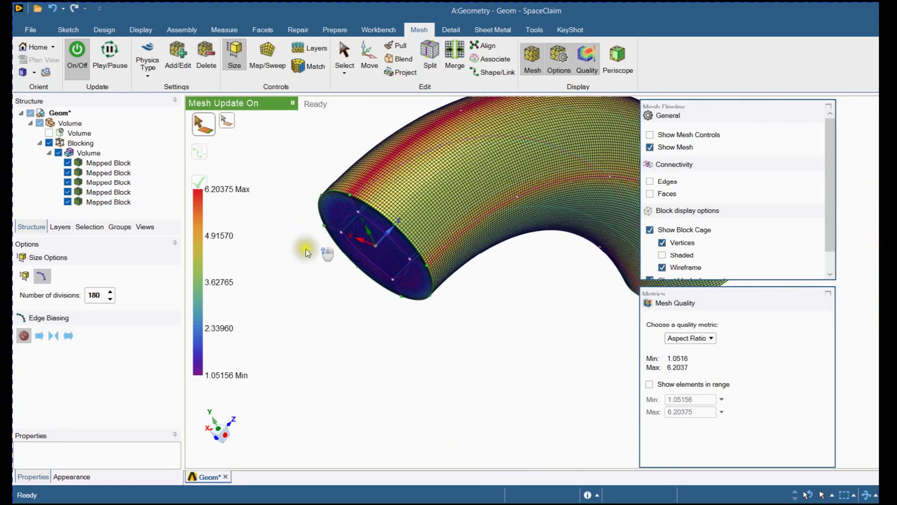
pyautogui.moveTo(302, 260); pyautogui.dragTo(242, 378, button='middle')
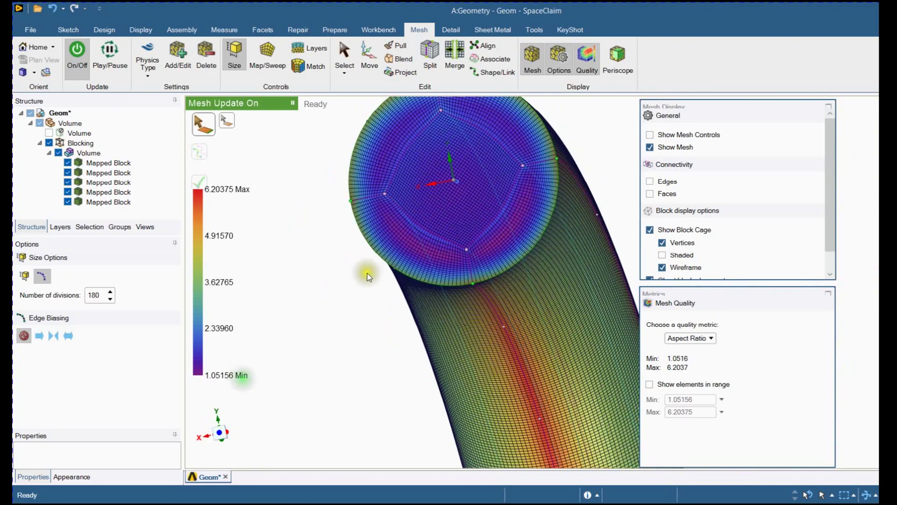
pyautogui.scroll(5, 369, 270)
pyautogui.moveTo(369, 271); pyautogui.dragTo(571, 216, button='middle')
pyautogui.click(707, 339)
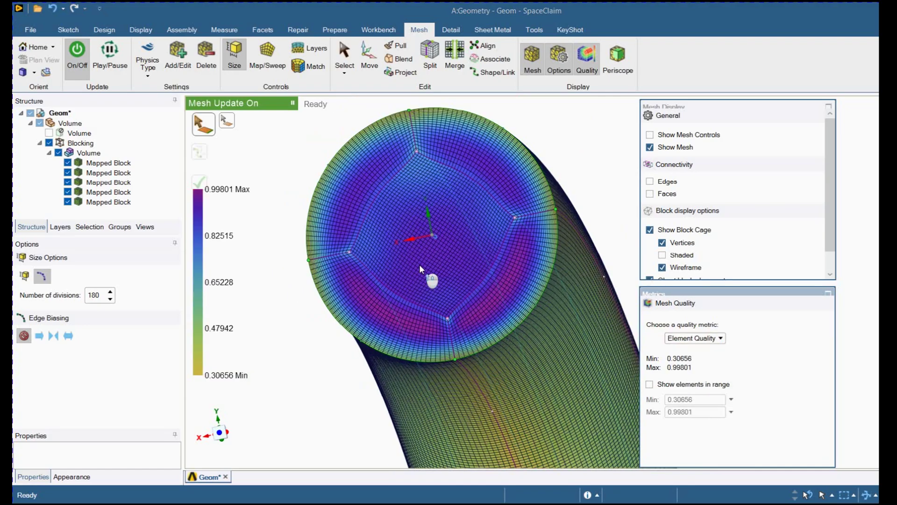
pyautogui.moveTo(420, 264); pyautogui.dragTo(500, 336, button='middle')
pyautogui.moveTo(506, 374); pyautogui.dragTo(524, 337, button='middle')
# - Switch the quality metric to Skewness and examine the elements around the inner block corners of the end face
pyautogui.click(723, 338)
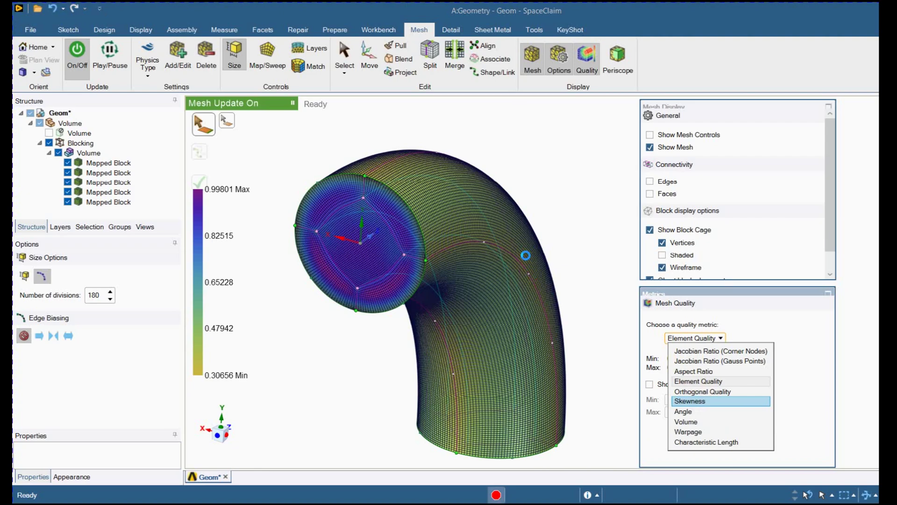
pyautogui.press('Return')
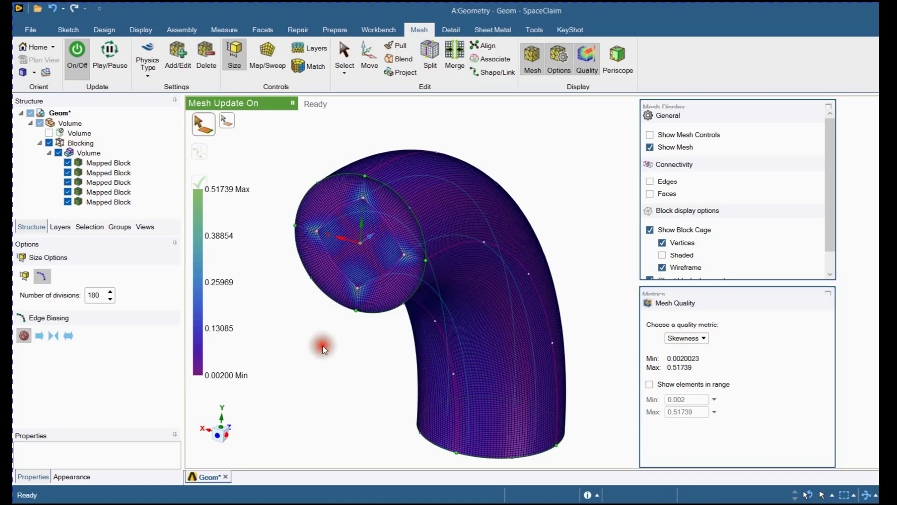
pyautogui.scroll(3, 323, 346)
pyautogui.moveTo(322, 346); pyautogui.dragTo(347, 309, button='middle')
pyautogui.scroll(-3, 346, 309)
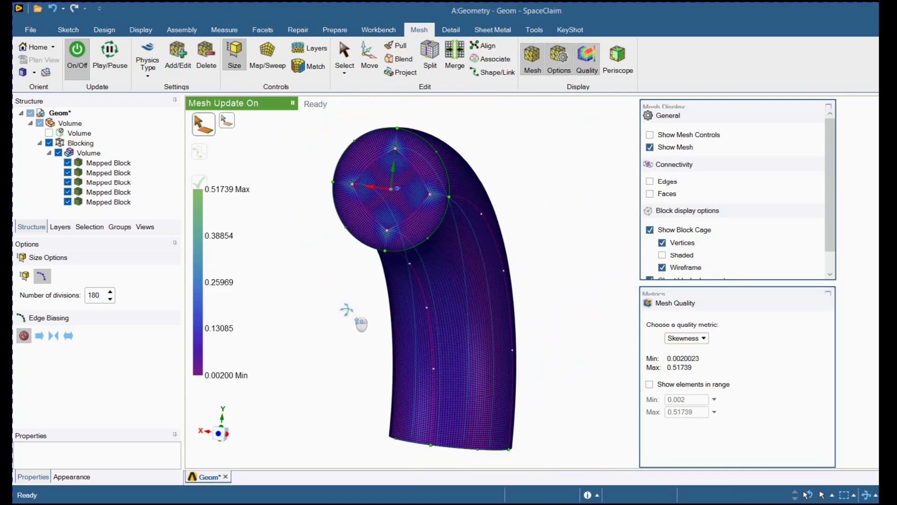
pyautogui.scroll(5, 392, 260)
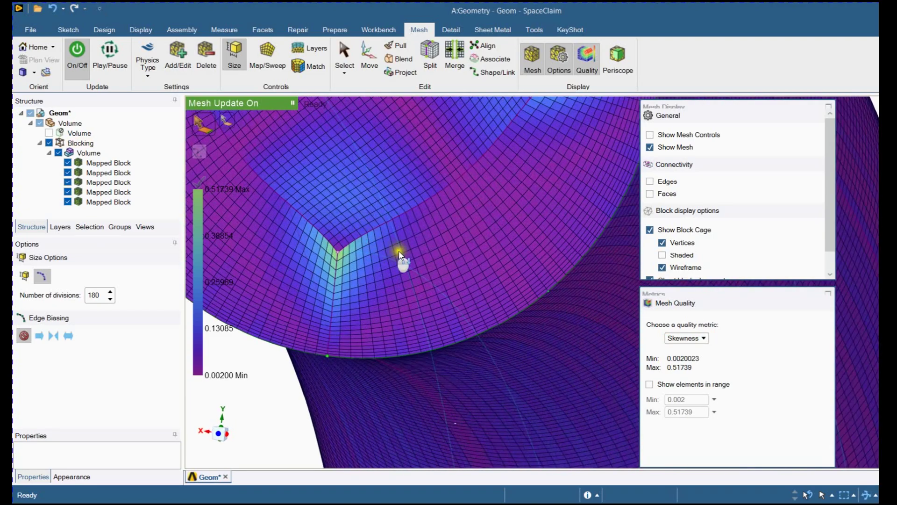
pyautogui.scroll(-5, 405, 251)
pyautogui.moveTo(560, 277); pyautogui.dragTo(517, 160, button='middle')
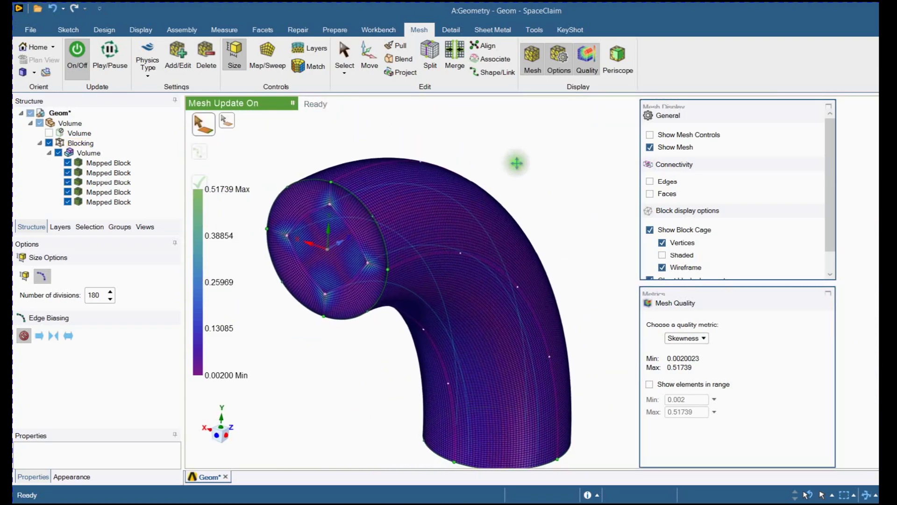
# - Switch the quality metric back to Aspect Ratio and examine the outer pipe surface near the upper vertex of the end face
pyautogui.click(691, 342)
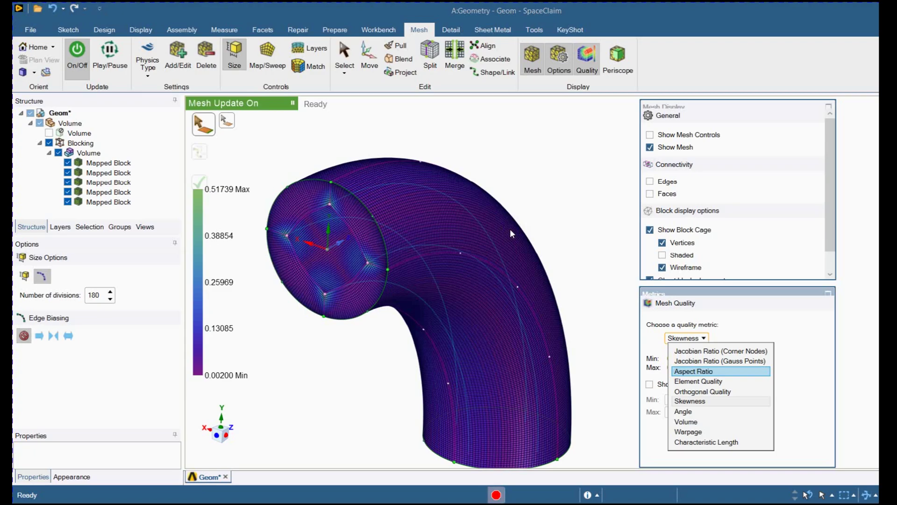
pyautogui.click(318, 370)
pyautogui.scroll(3, 301, 276)
pyautogui.moveTo(348, 238); pyautogui.dragTo(436, 191, button='middle')
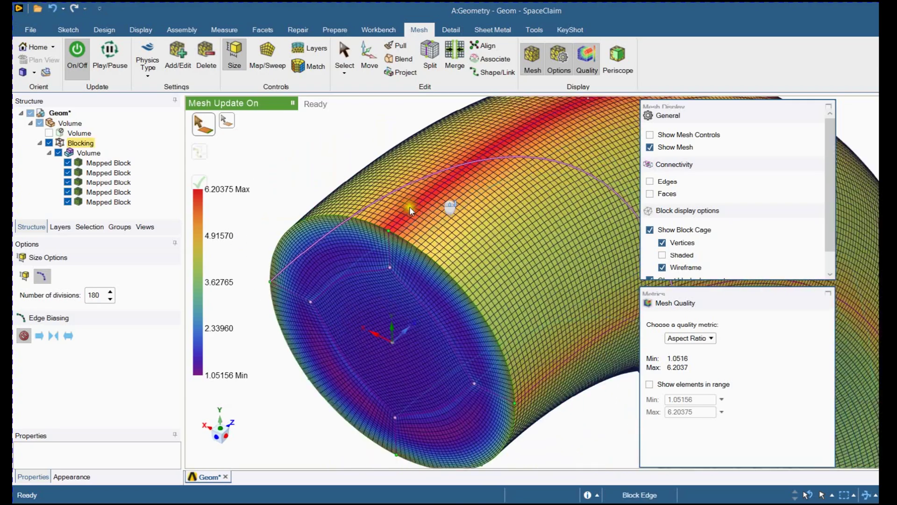
pyautogui.scroll(5, 436, 192)
pyautogui.scroll(2, 278, 299)
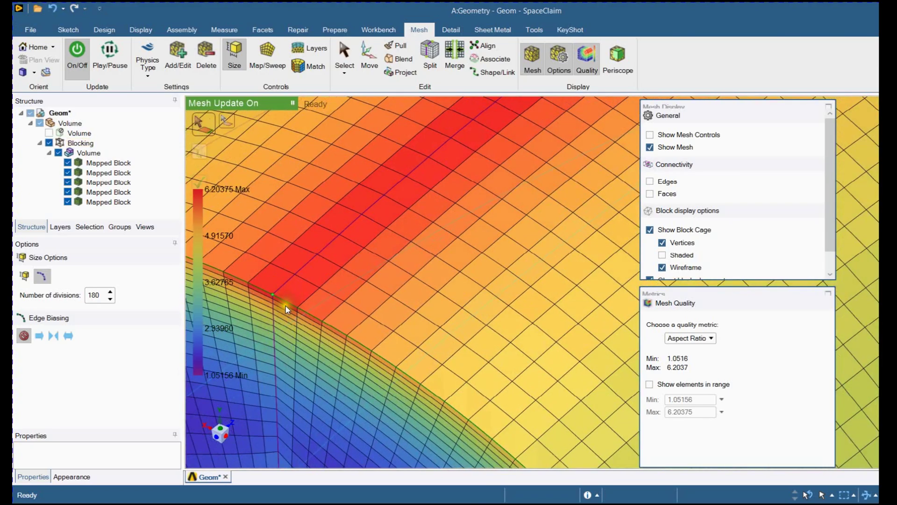
# - Try to set 60 divisions on both upper circular arc edges of the end face and their parallel edges
pyautogui.click(288, 303)
pyautogui.scroll(-3, 333, 268)
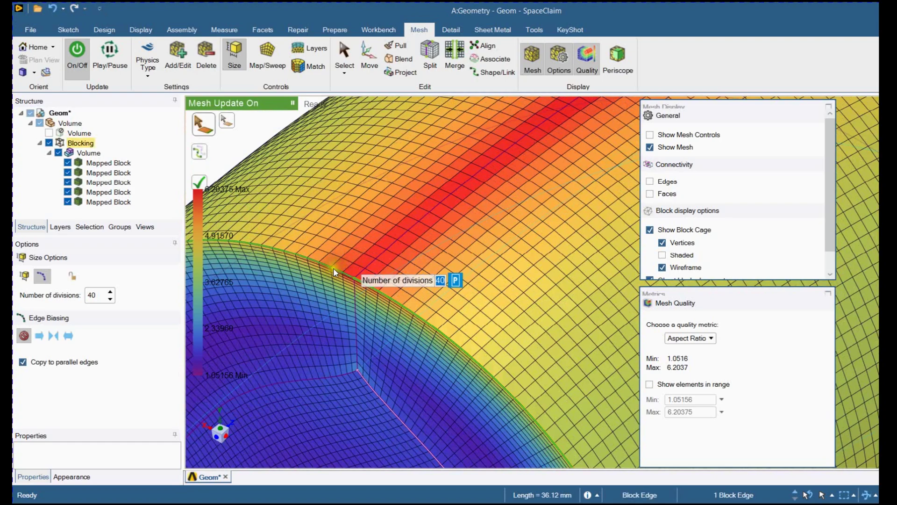
pyautogui.keyDown('ctrl'); pyautogui.click(333, 267); pyautogui.keyUp('ctrl')
pyautogui.click(93, 296)
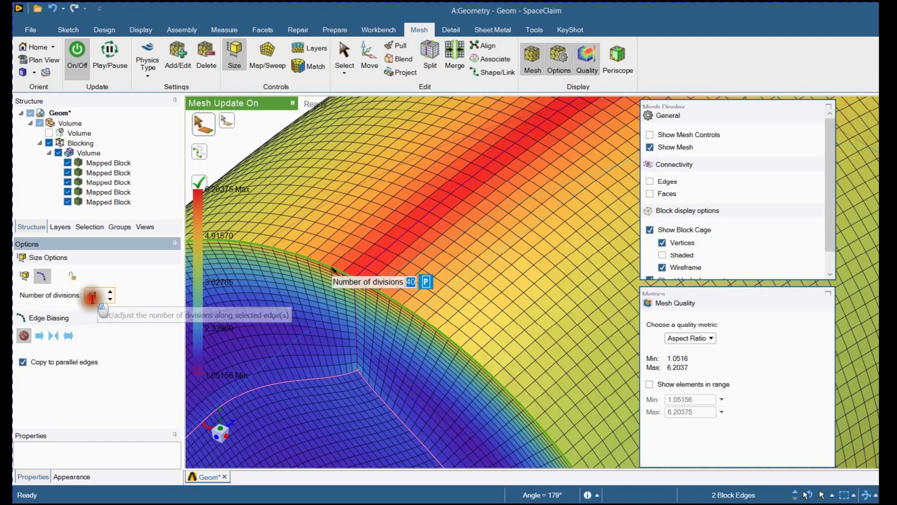
pyautogui.write('60')
pyautogui.press('Return')
pyautogui.press('Escape')
pyautogui.scroll(-2, 442, 194)
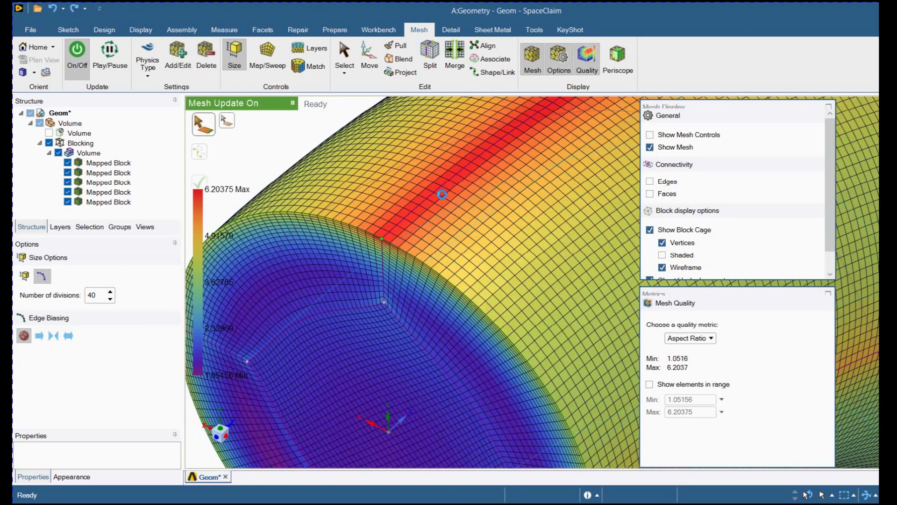
pyautogui.scroll(-5, 442, 194)
pyautogui.keyDown('ctrl'); pyautogui.moveTo(442, 183); pyautogui.dragTo(551, 165, button='middle'); pyautogui.keyUp('ctrl')
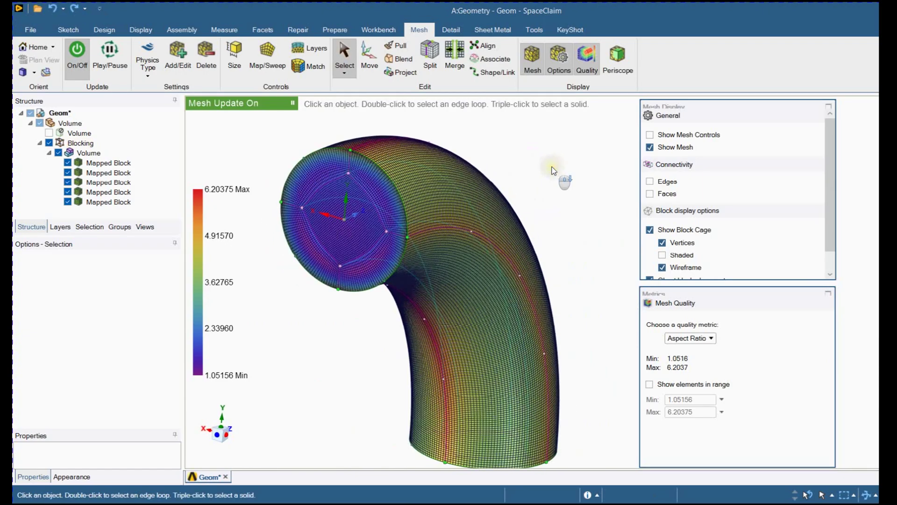